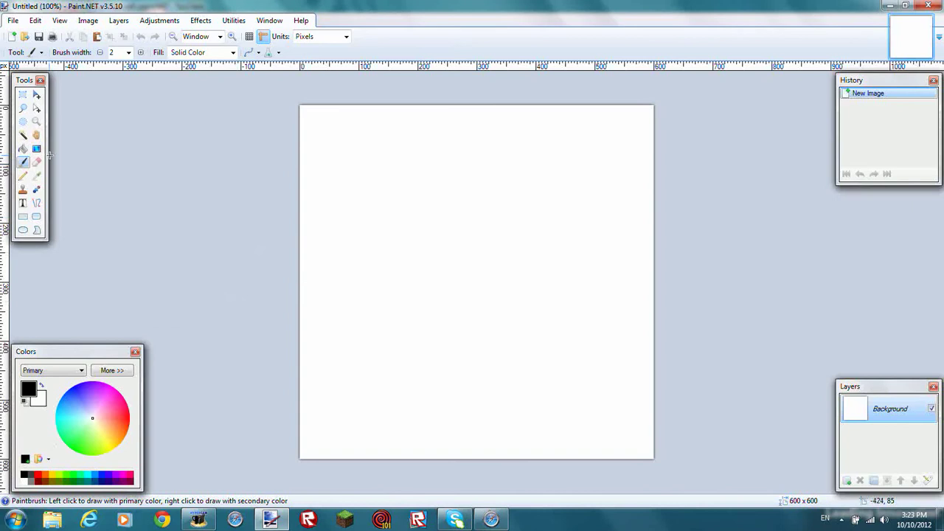
On a new layer, draw three concentric black circles about 585, 533 and 514 pixels across, centred on the canvas
click(22, 135)
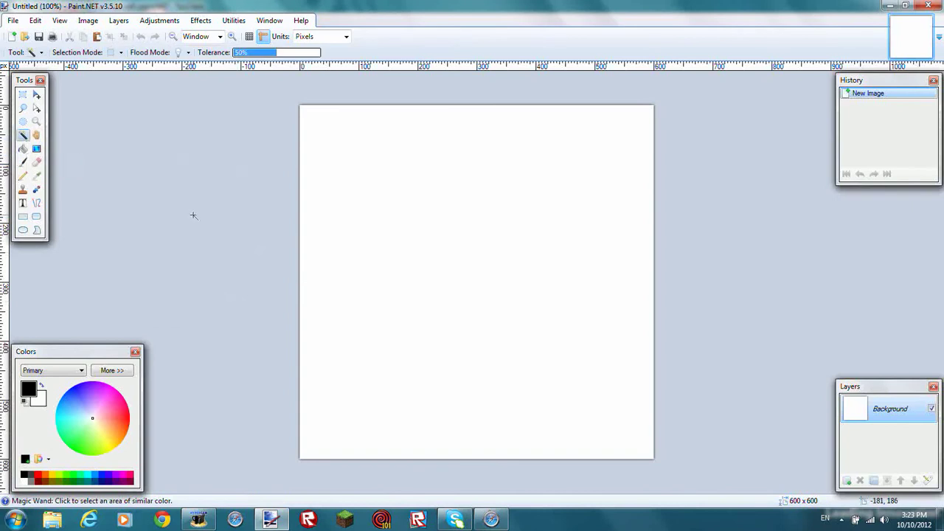
click(846, 480)
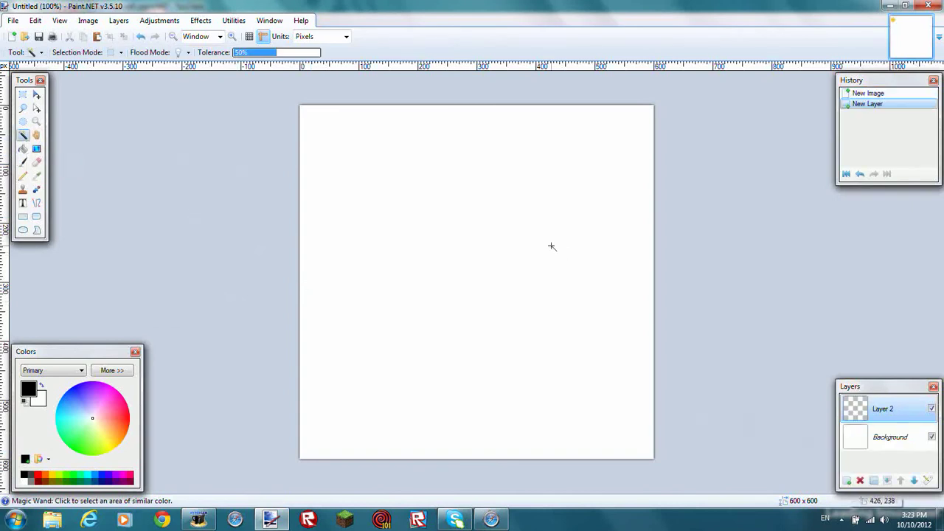
click(23, 231)
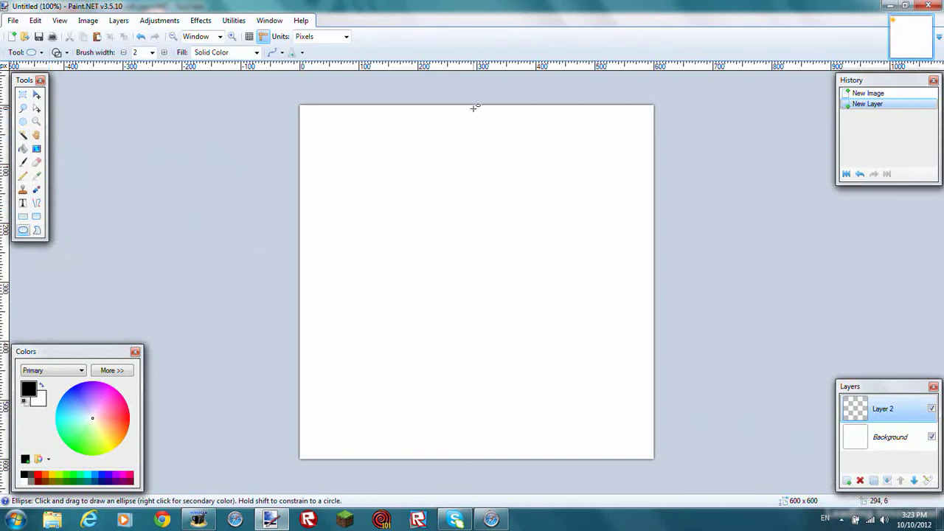
drag(474, 108, 479, 455)
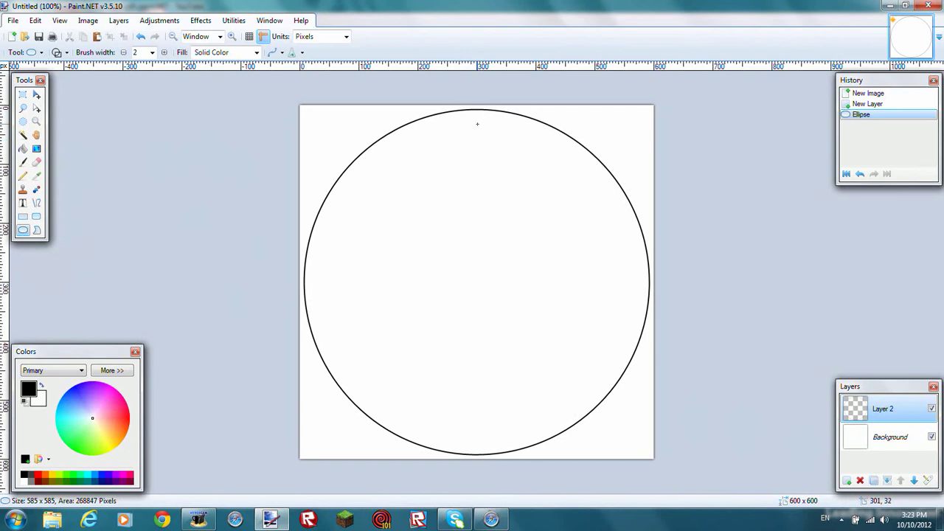
drag(477, 124, 477, 437)
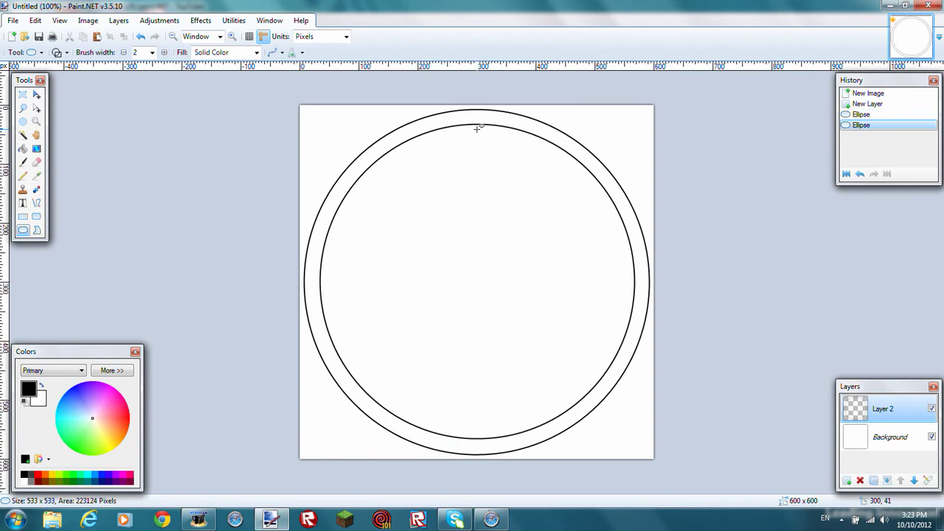
drag(477, 127, 477, 433)
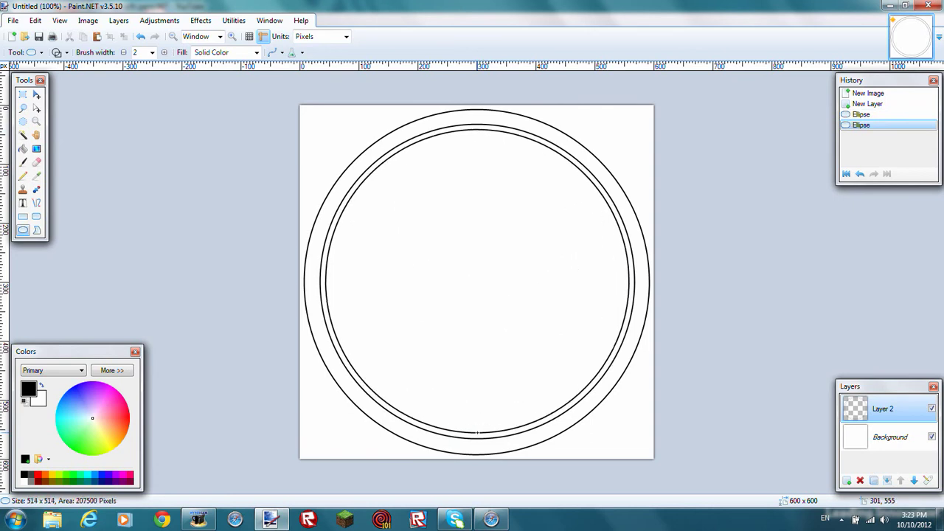
drag(477, 433, 477, 433)
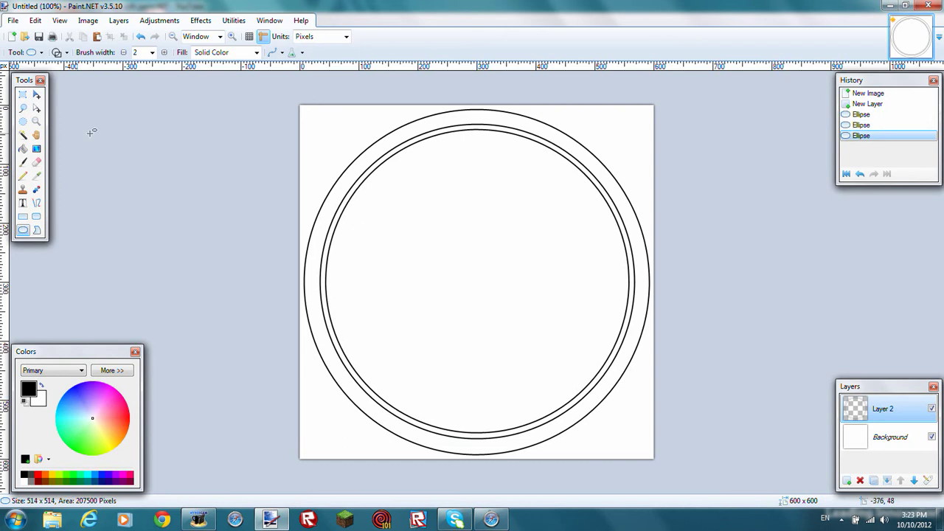
Select the wide outer ring and fill it with a diamond gradient from light grey (C0C0C0) to white
click(23, 135)
click(330, 210)
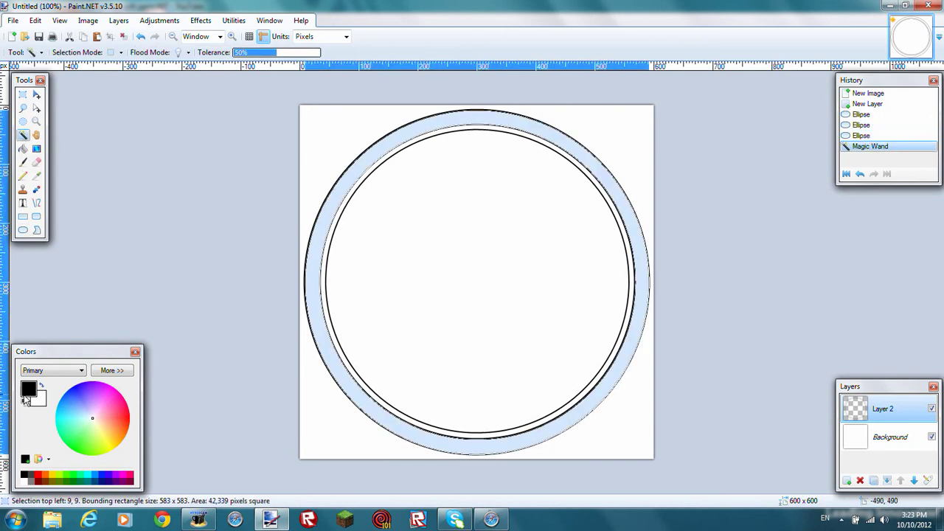
click(26, 481)
click(31, 480)
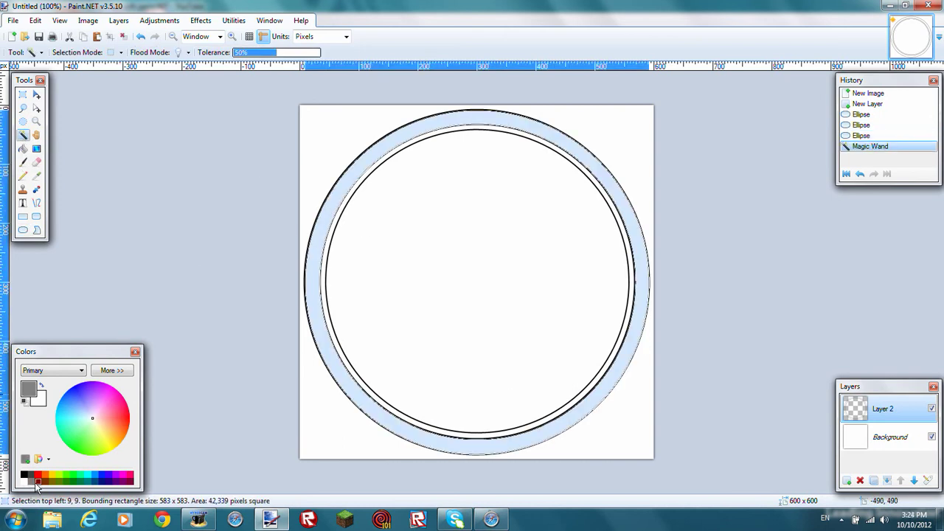
click(109, 371)
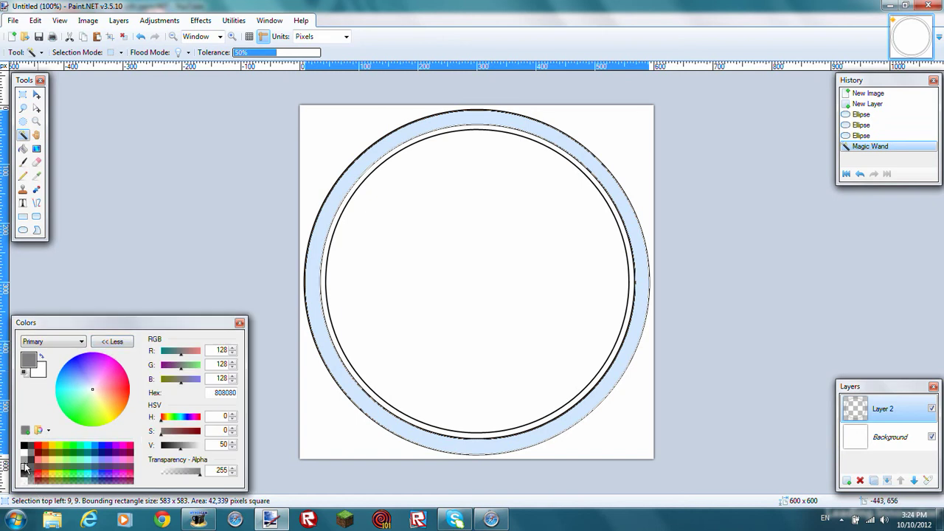
click(22, 462)
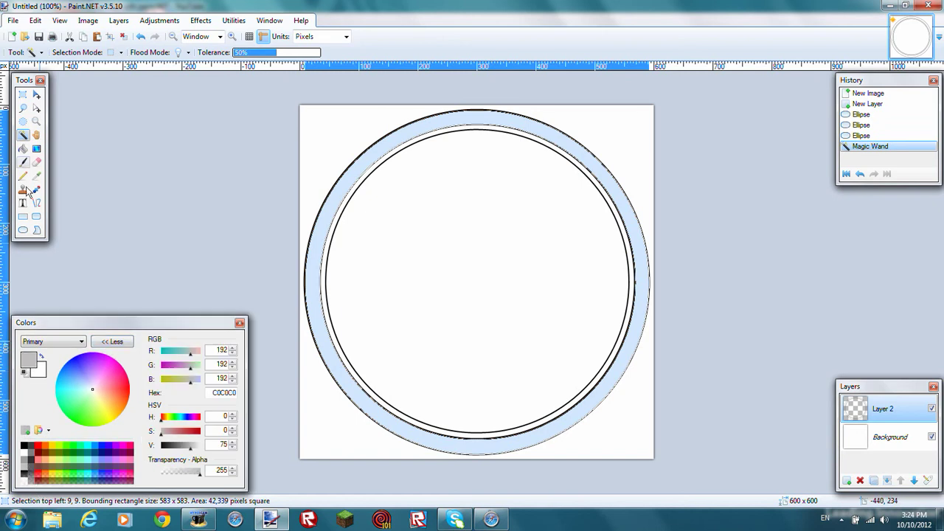
click(37, 148)
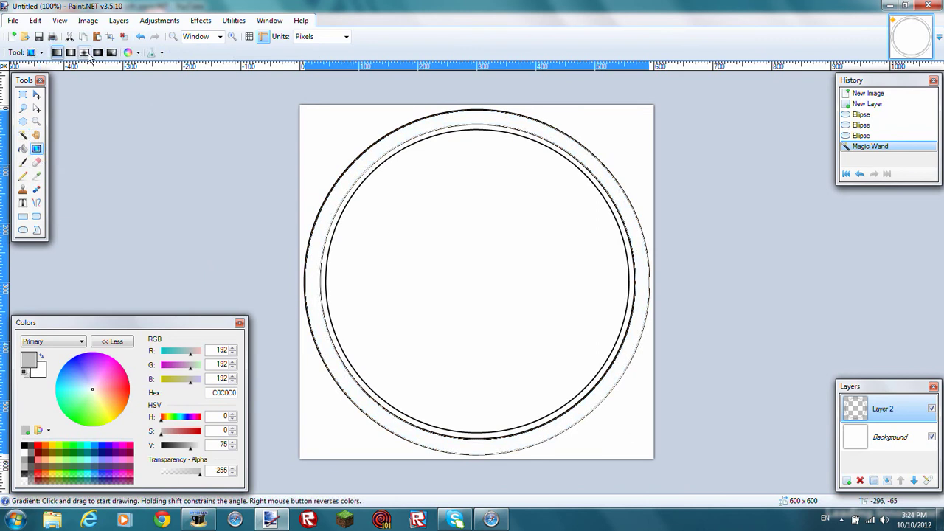
click(84, 53)
drag(483, 297, 583, 48)
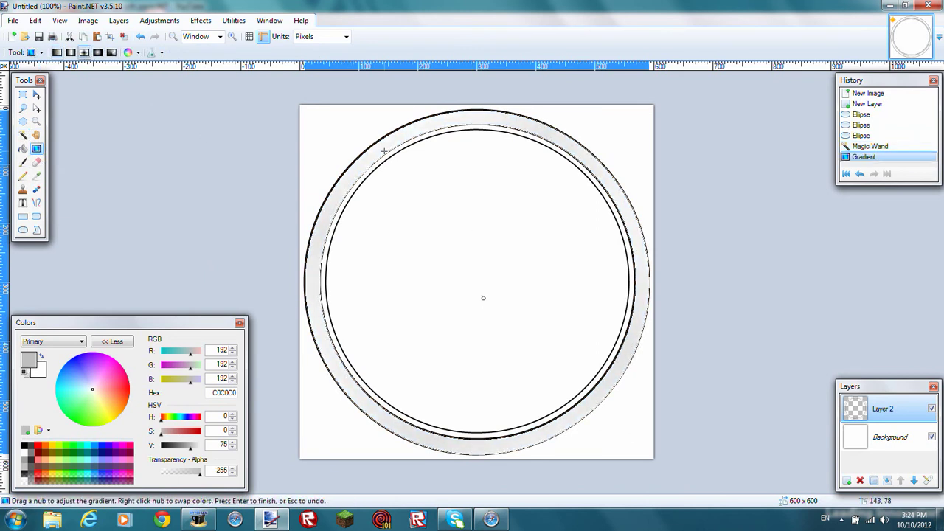
Select the thin ring inside the outer one and fill it with a conical gradient from light grey to white
click(23, 136)
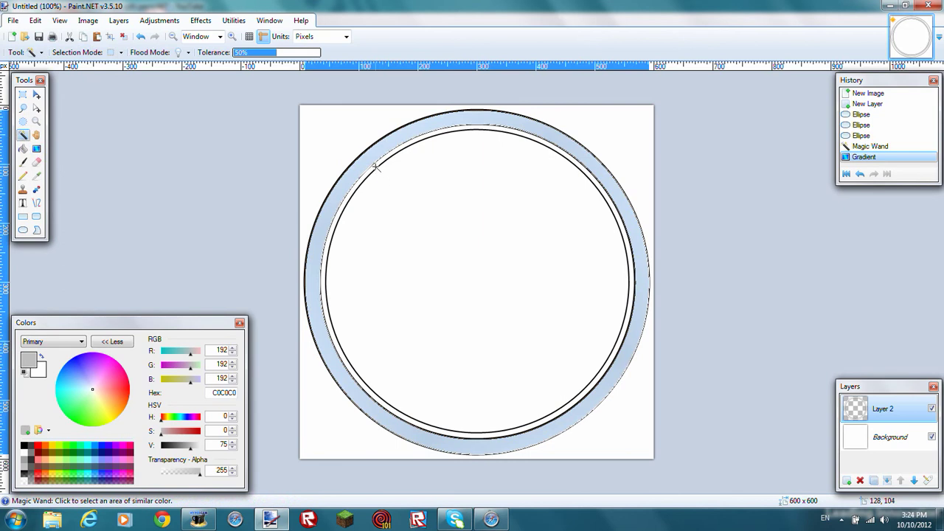
click(375, 168)
click(36, 148)
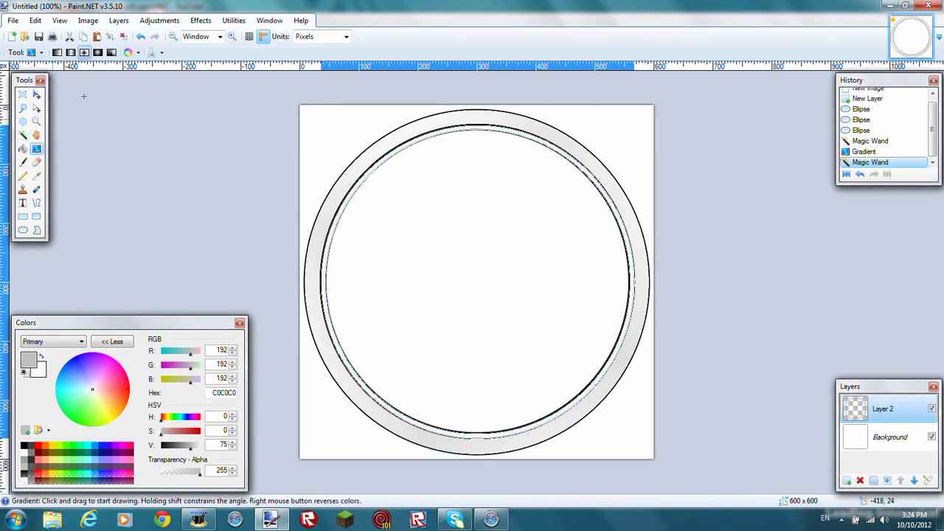
click(111, 52)
drag(470, 300, 508, 304)
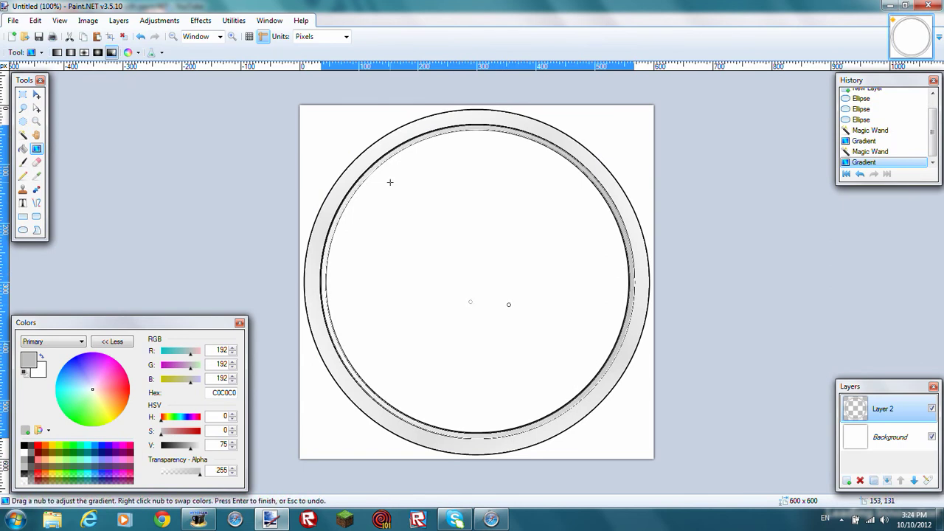
click(23, 94)
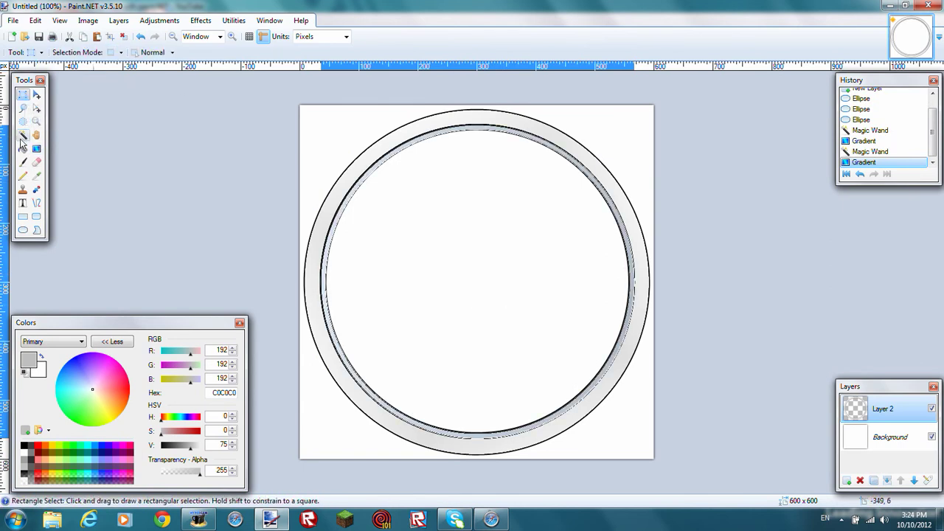
click(23, 135)
click(420, 246)
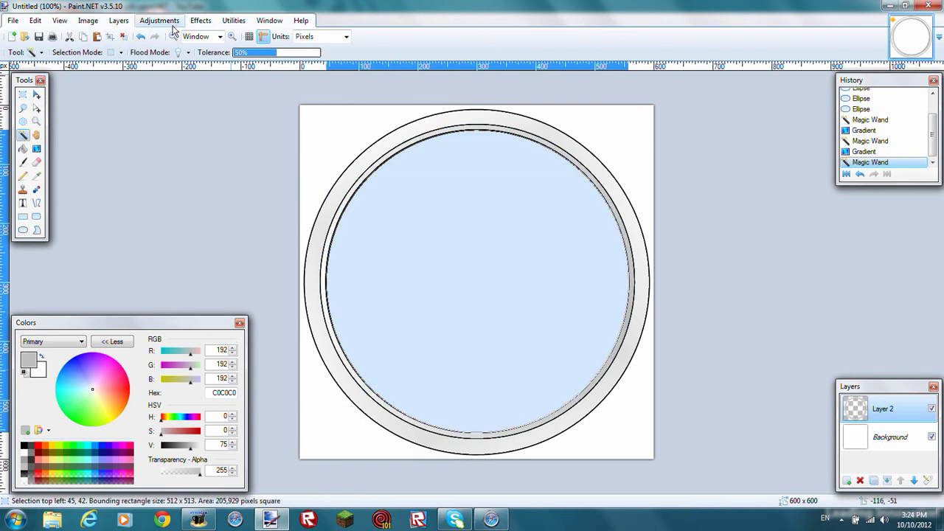
click(141, 36)
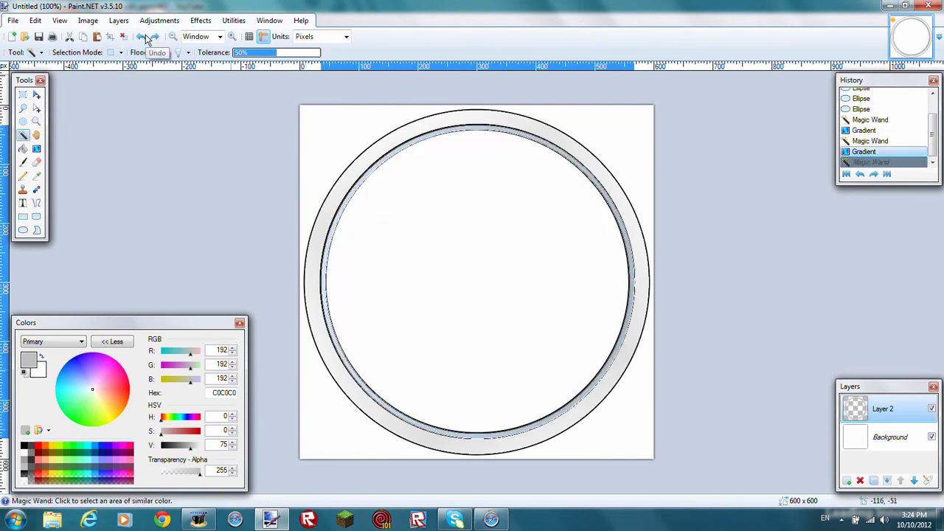
Split the thin ring with a slightly downward-curved black line across its middle and fill its lower half with black
click(36, 203)
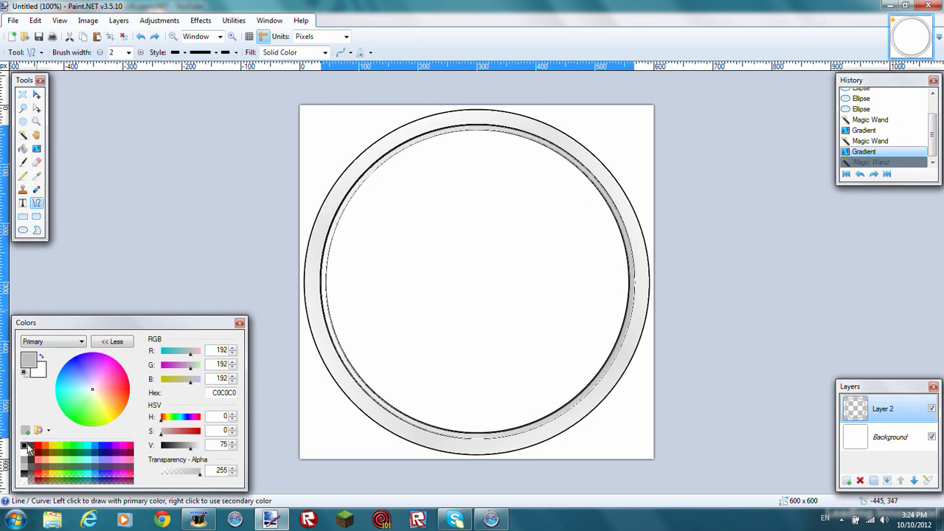
click(26, 445)
drag(281, 285, 769, 283)
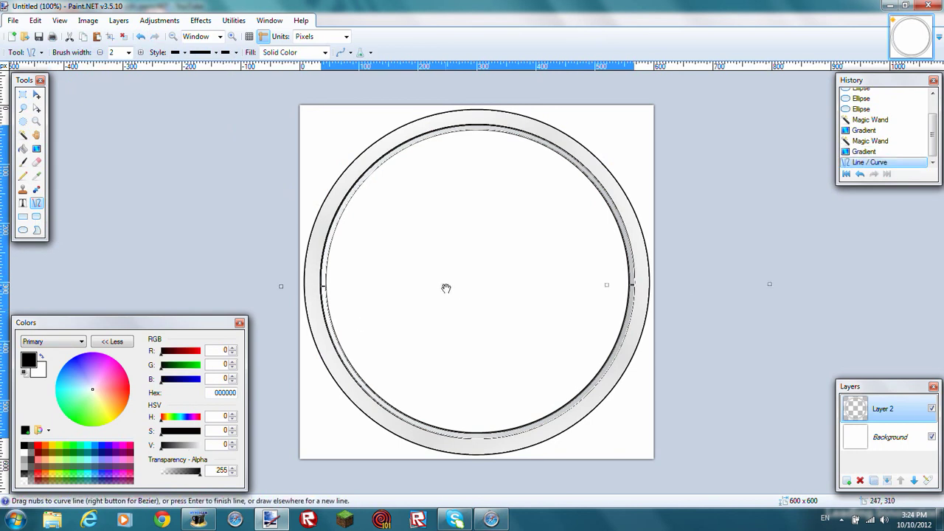
drag(446, 287, 446, 301)
drag(609, 288, 608, 296)
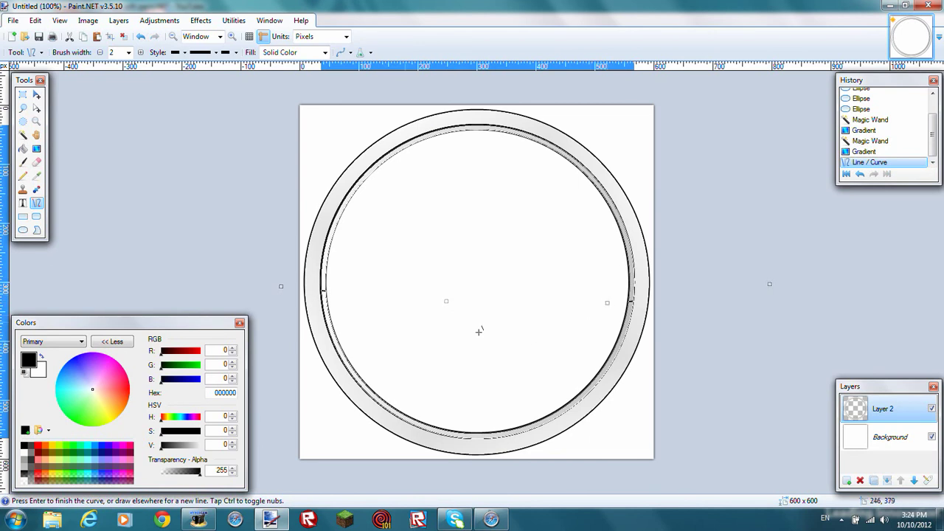
click(23, 148)
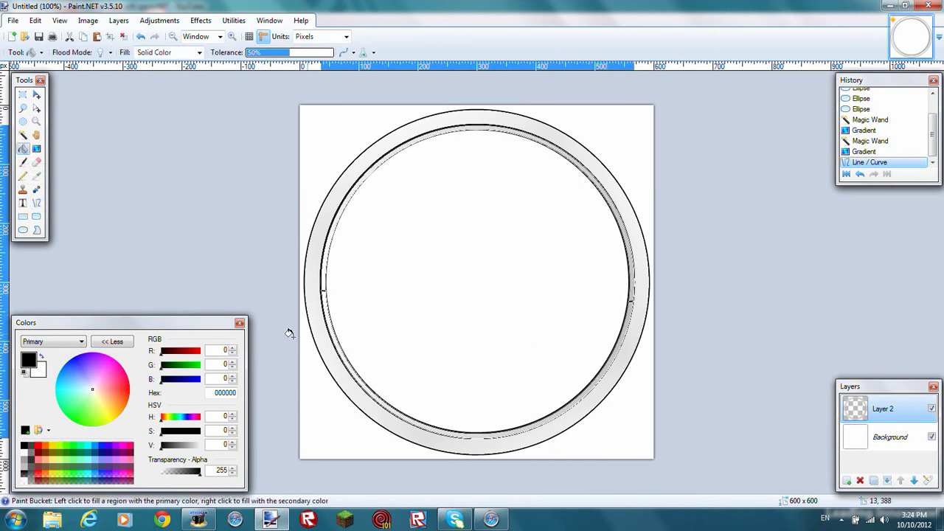
click(324, 296)
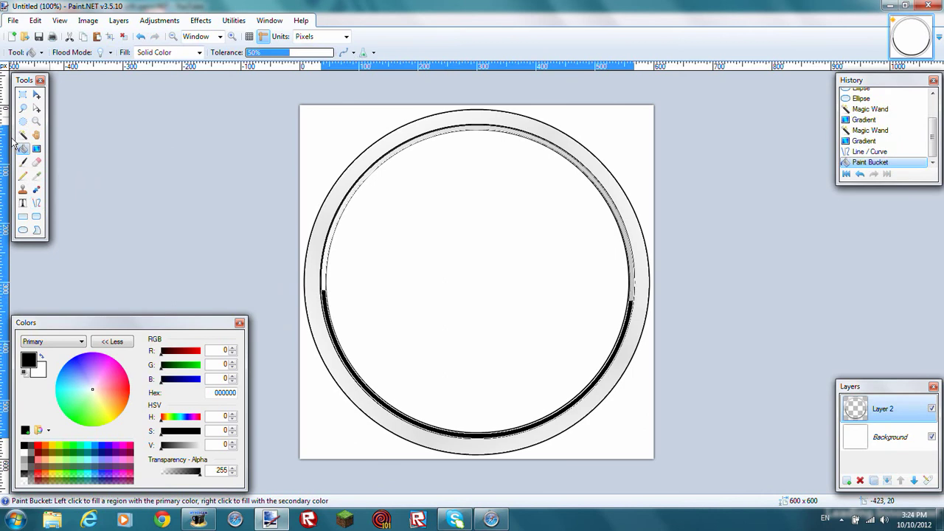
Select the large central circle with the Magic Wand and add a new layer above the rings
click(23, 135)
click(472, 288)
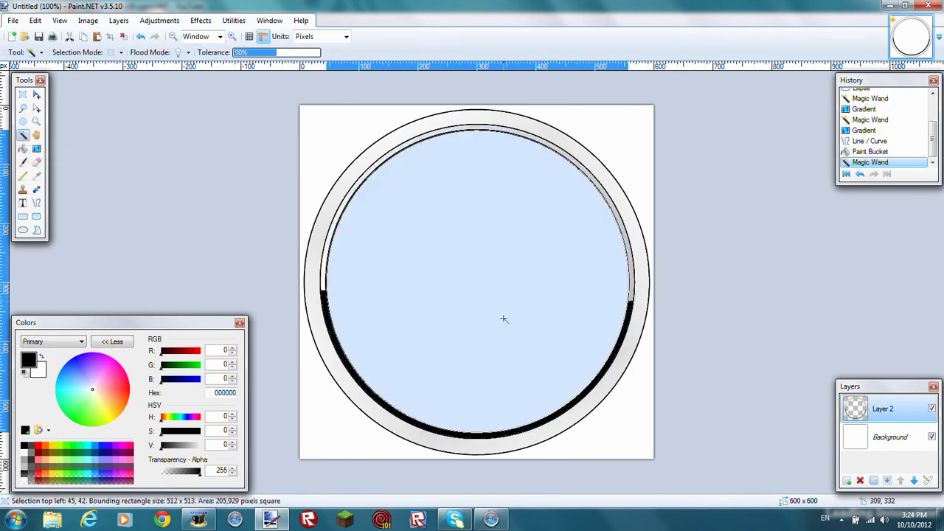
click(847, 480)
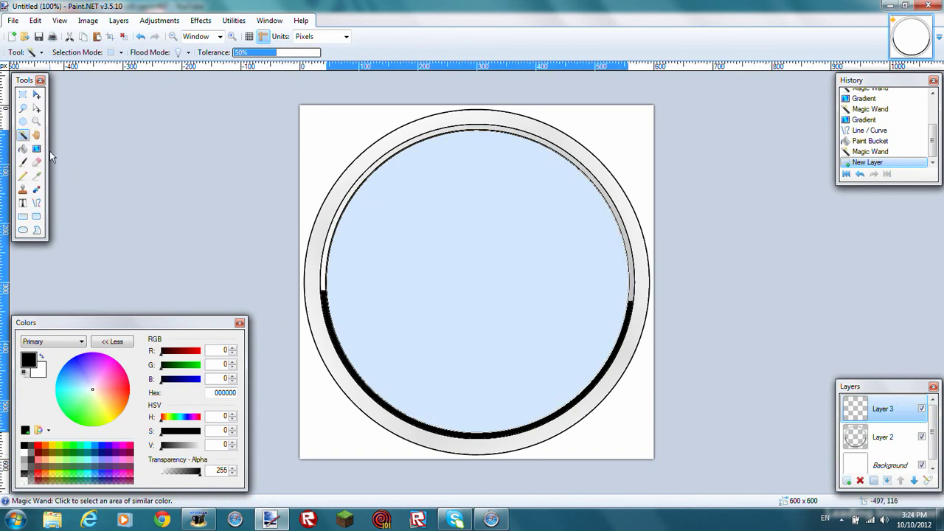
Fill the selected central circle with a radial gradient from dark grey (404040) at its centre to black past its upper edge
click(36, 148)
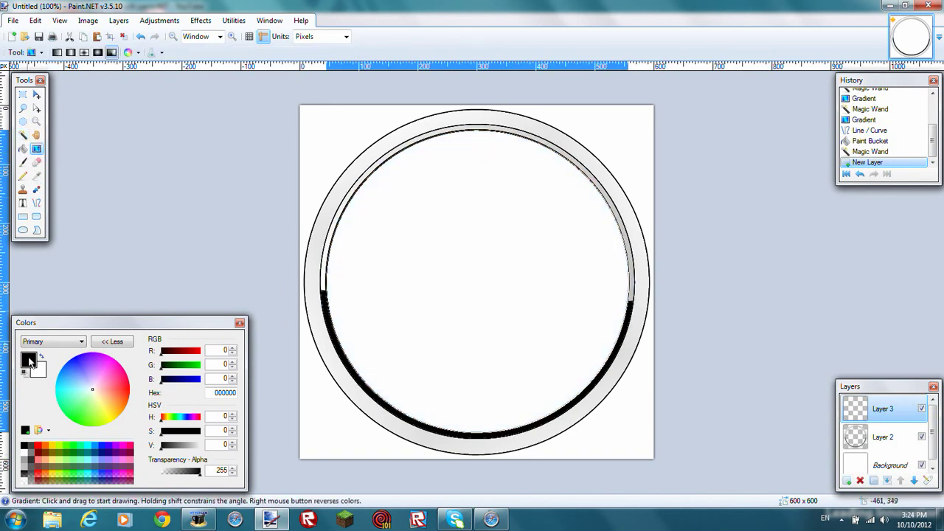
click(29, 445)
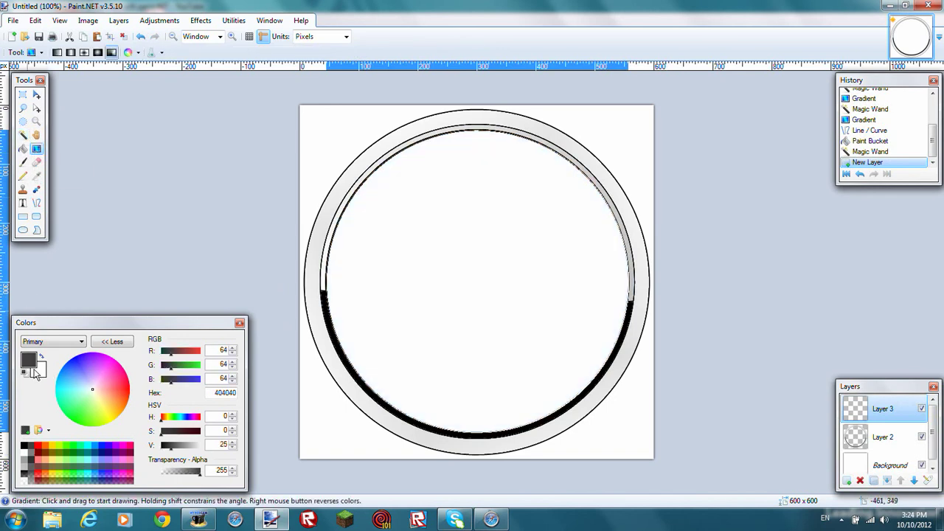
click(38, 373)
click(26, 447)
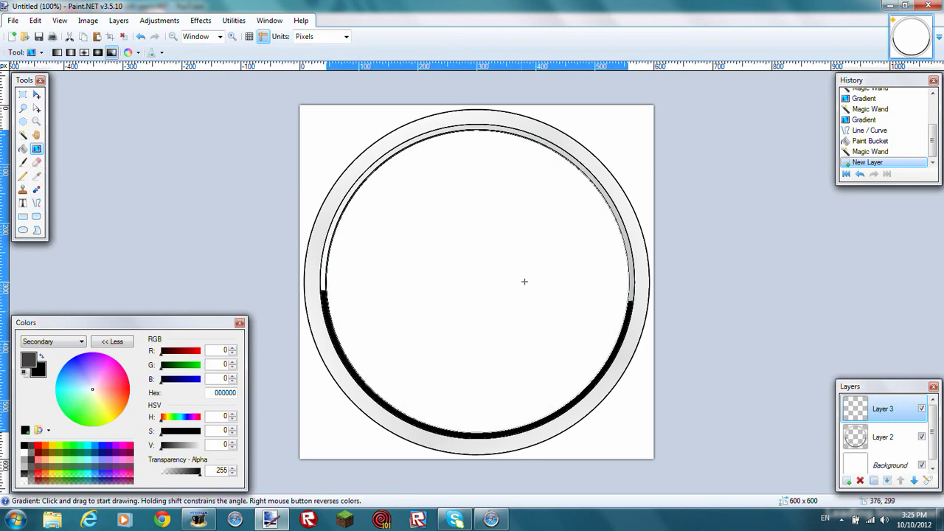
drag(480, 280, 510, 190)
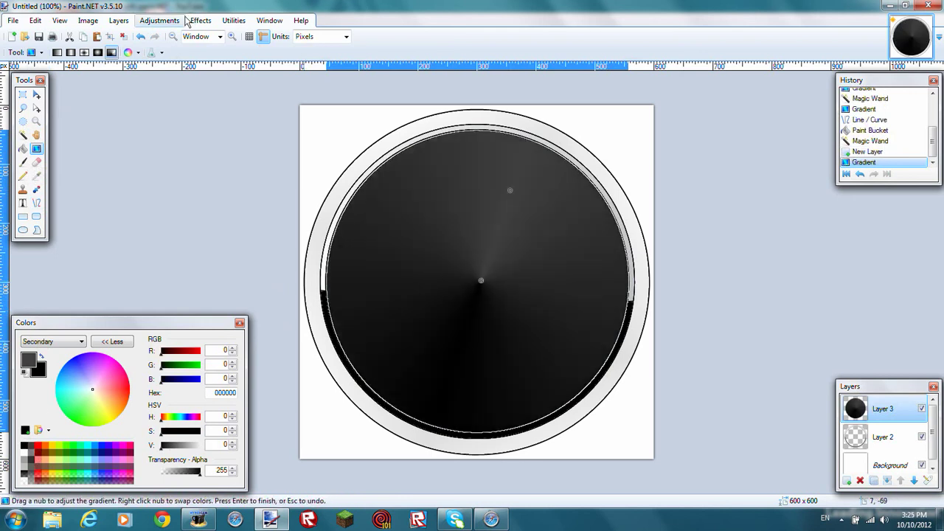
click(97, 53)
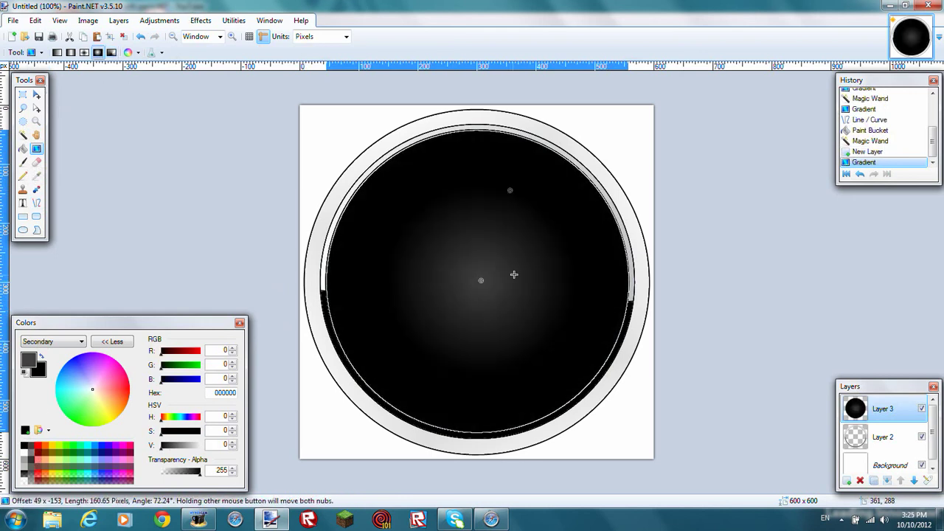
drag(467, 269, 494, 122)
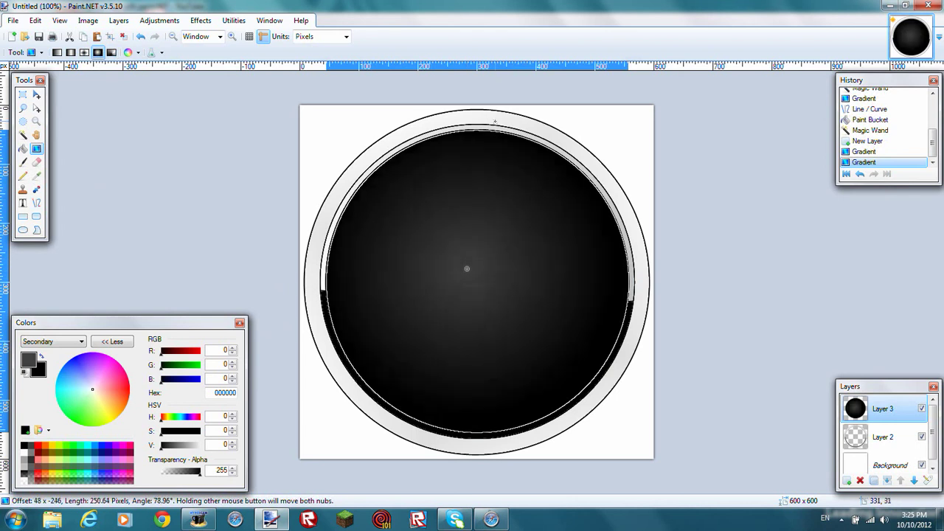
drag(466, 269, 480, 284)
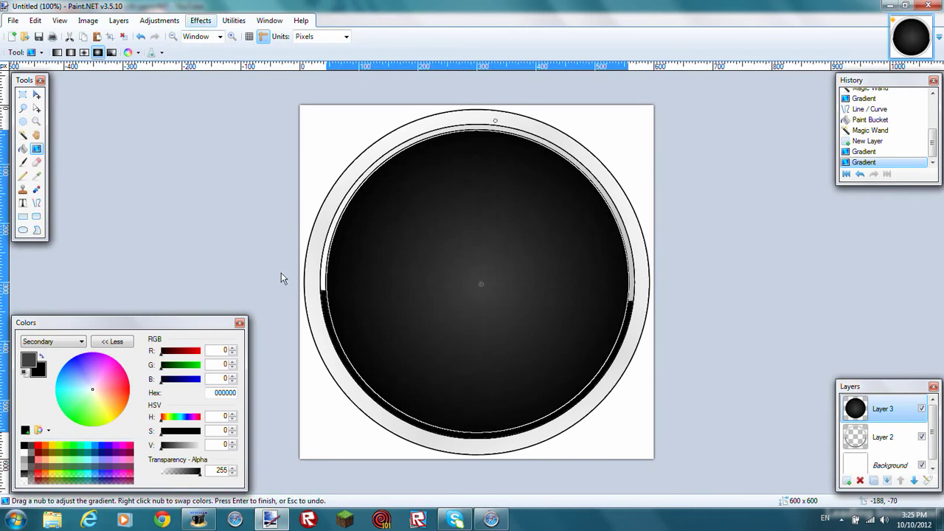
Apply a Bevel Selection effect with depth 19, black highlight and shadow colours and strength 0.50 to the dark circle
key(Return)
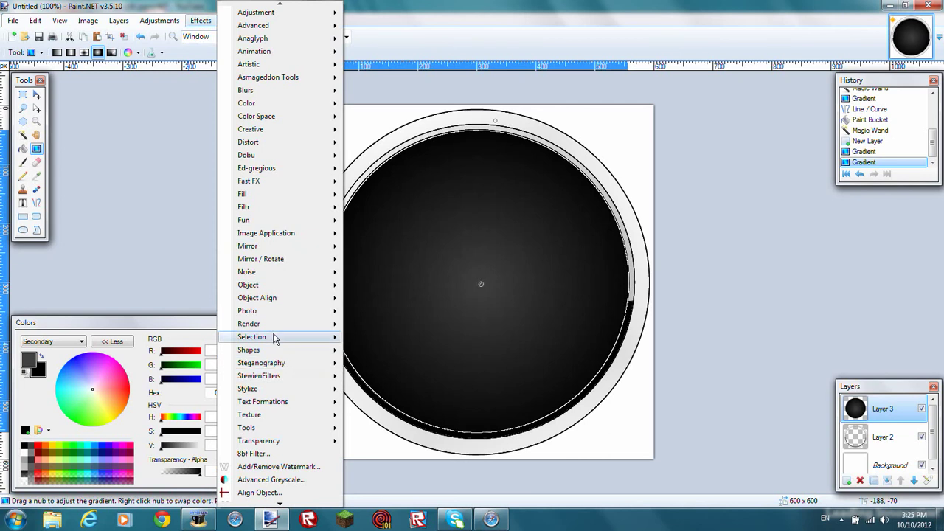
mouse_move(275, 337)
click(361, 335)
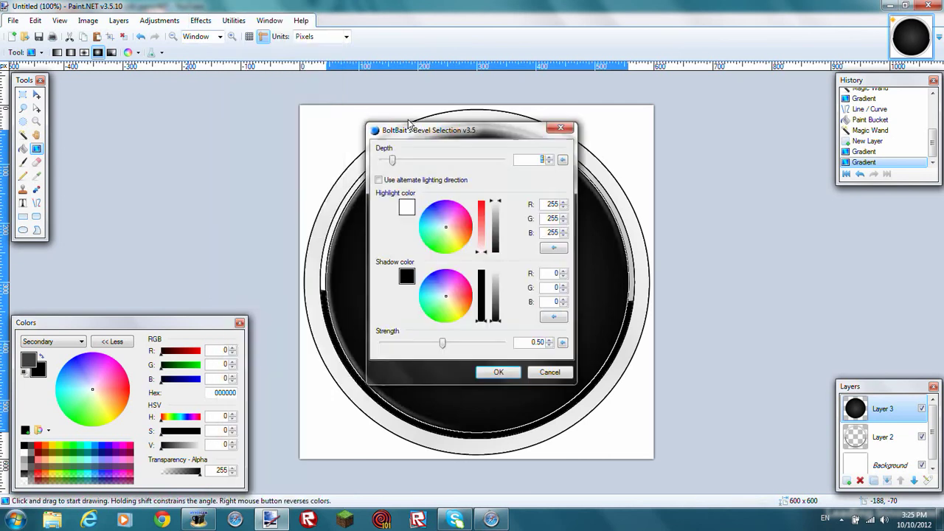
drag(408, 121, 720, 118)
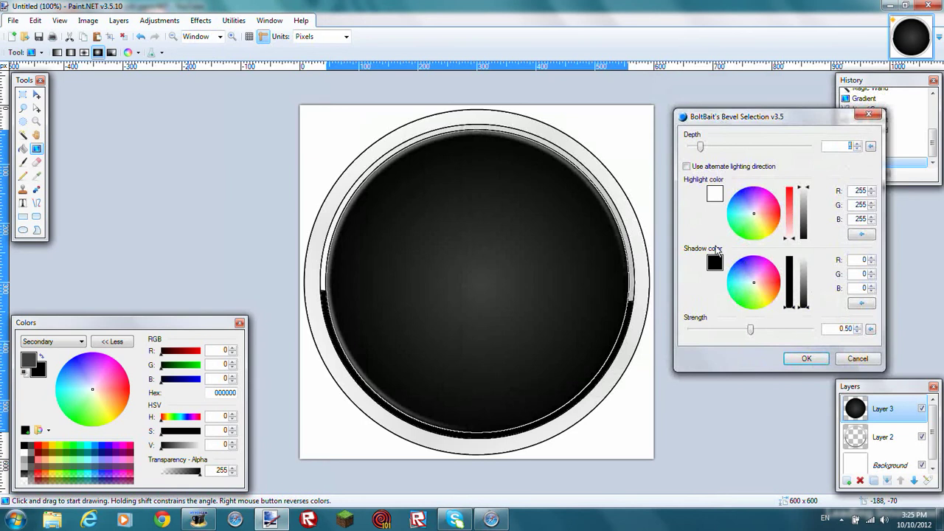
drag(809, 205, 806, 246)
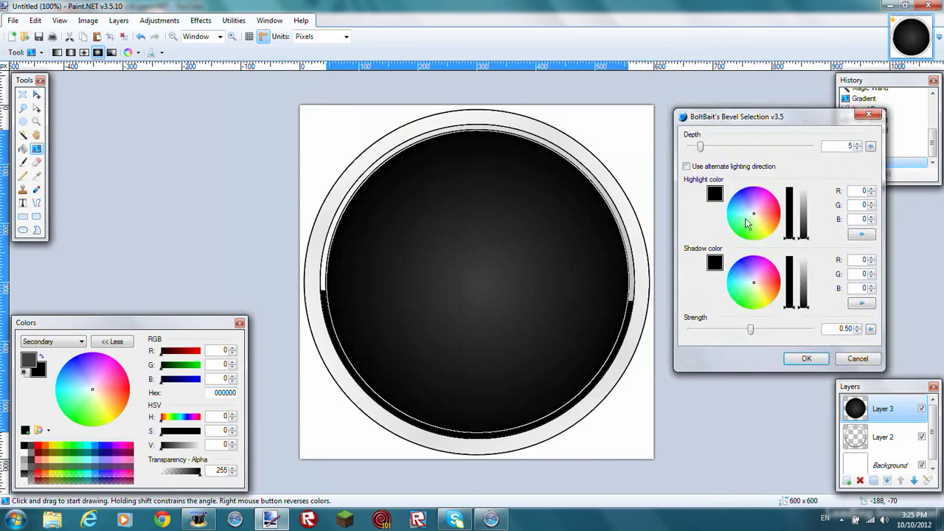
drag(700, 145, 737, 165)
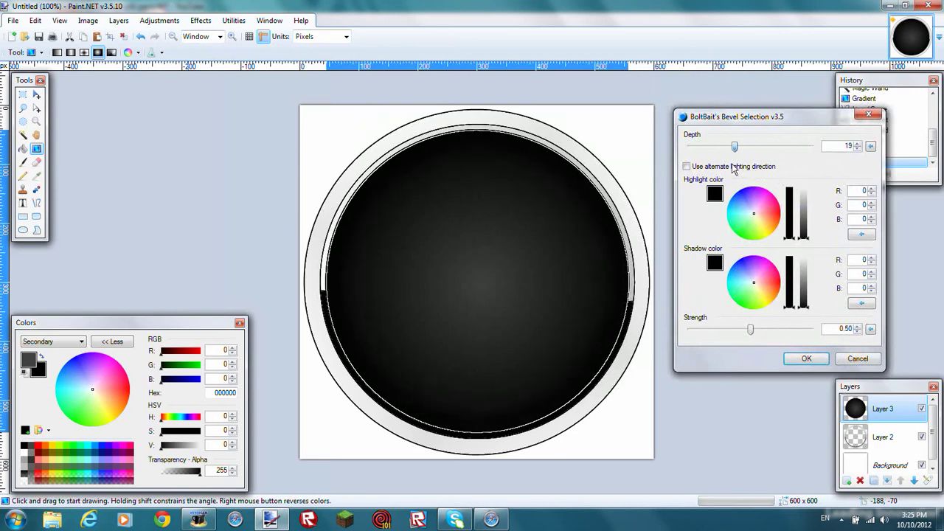
click(804, 358)
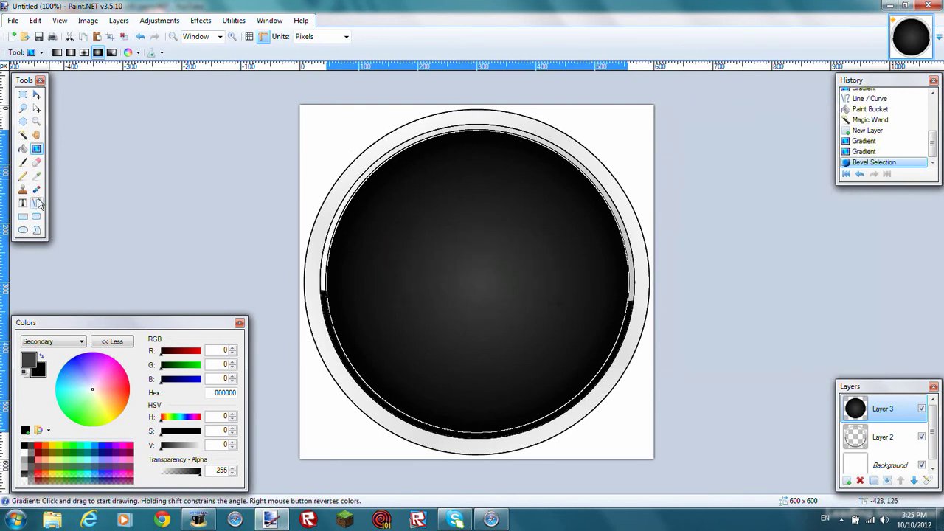
Add a new layer above the dark circle and set the primary colour to yellow (FFD800) for the Line/Curve tool
click(38, 206)
click(27, 357)
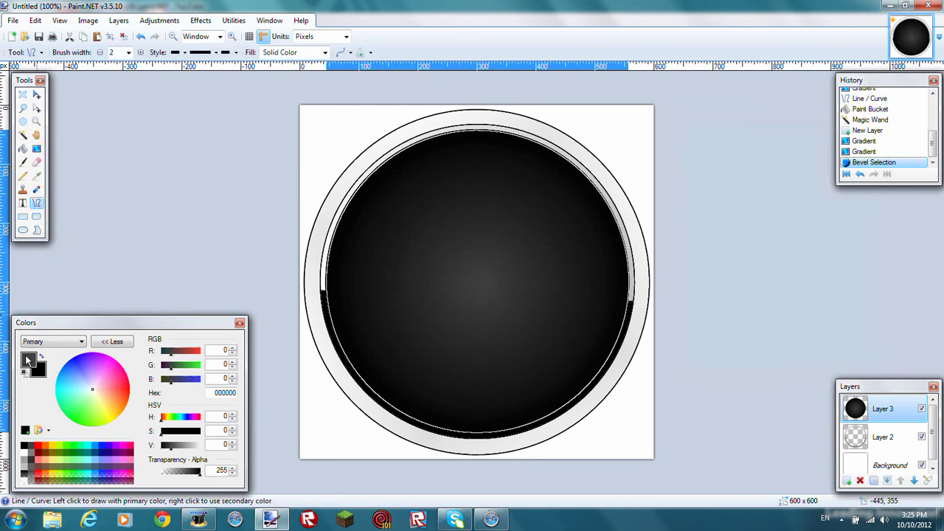
click(46, 447)
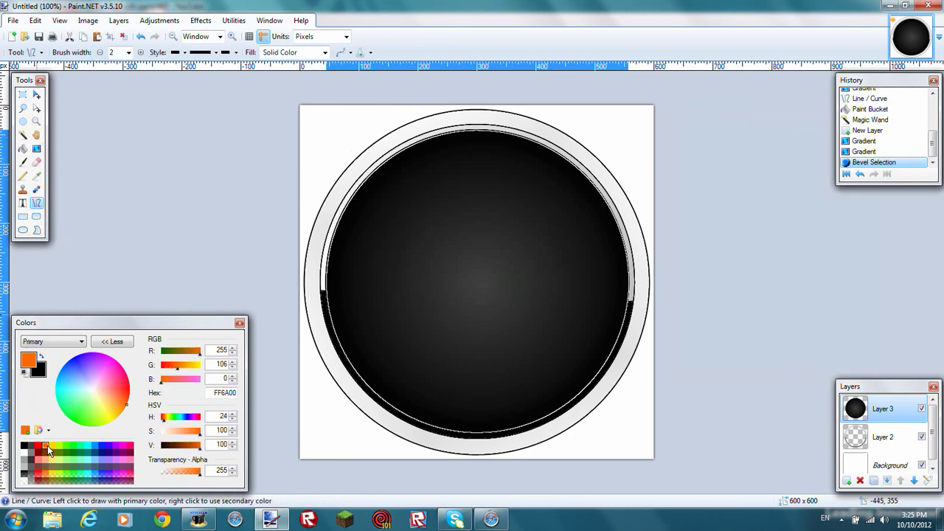
click(846, 480)
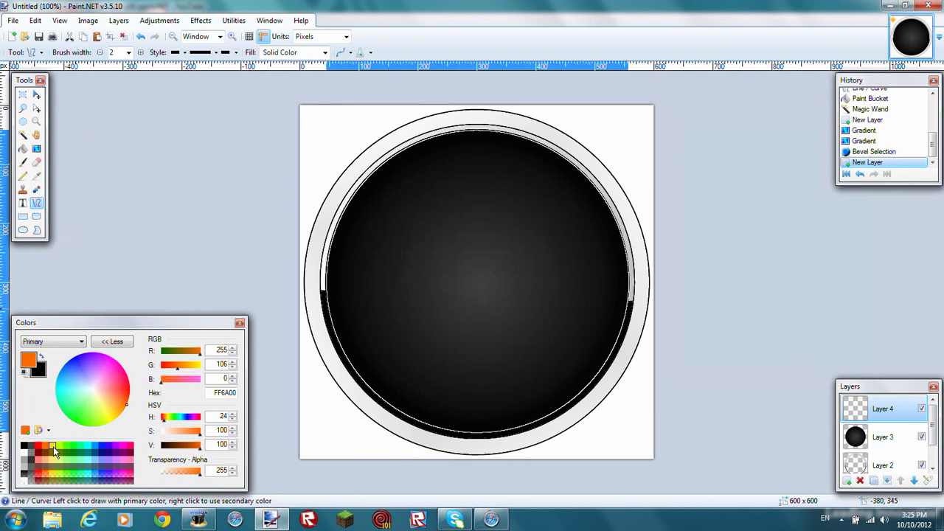
click(53, 446)
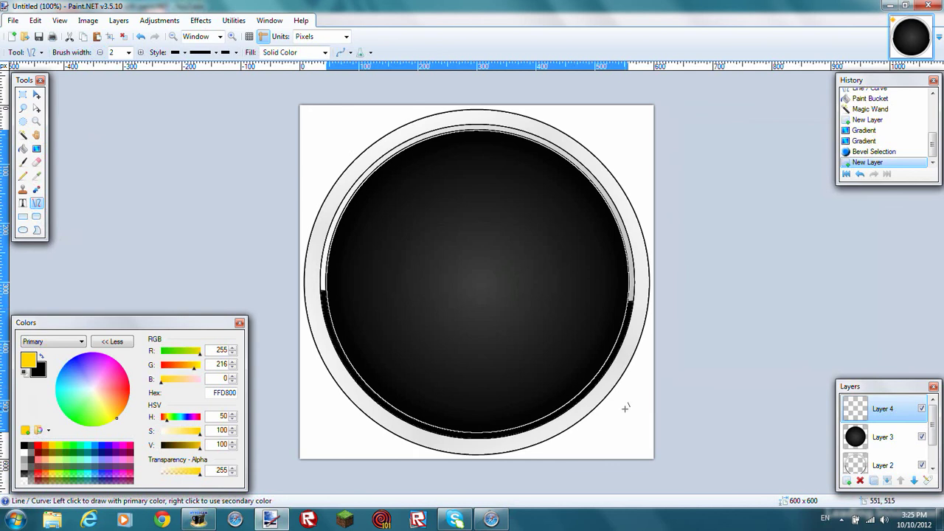
Set the new layer's blending mode to Overlay and the line's brush width to 50
click(927, 480)
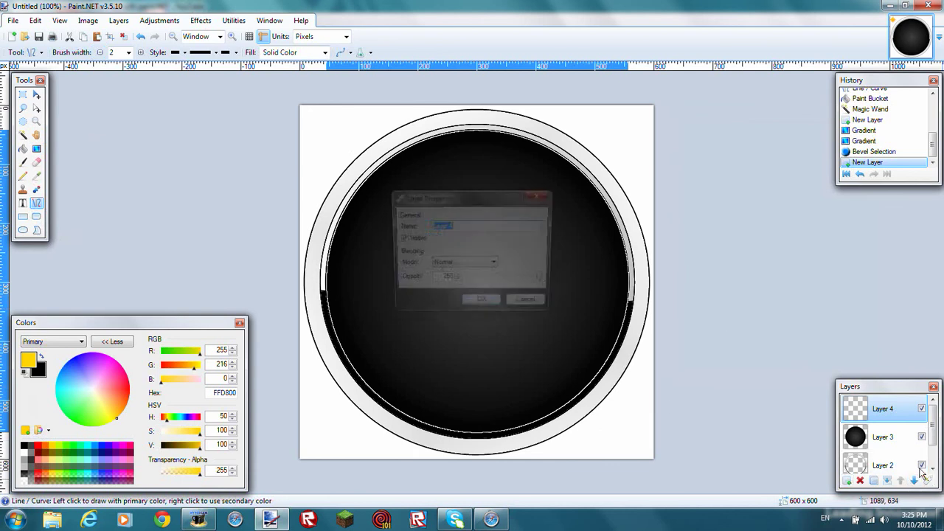
click(485, 270)
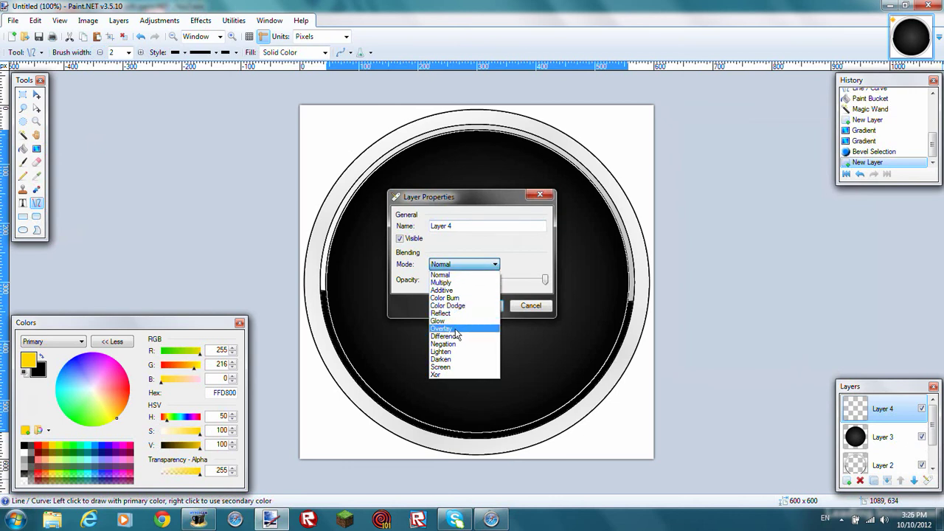
click(454, 329)
click(488, 305)
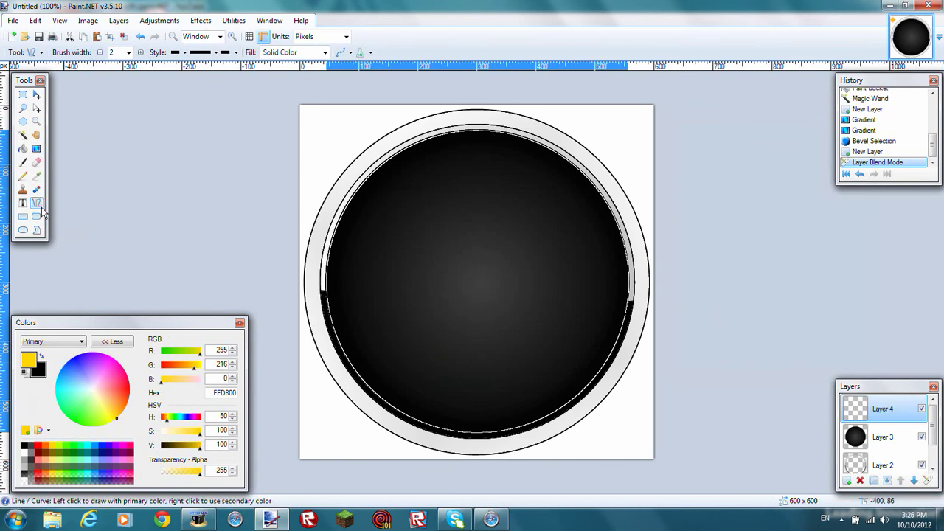
double_click(116, 57)
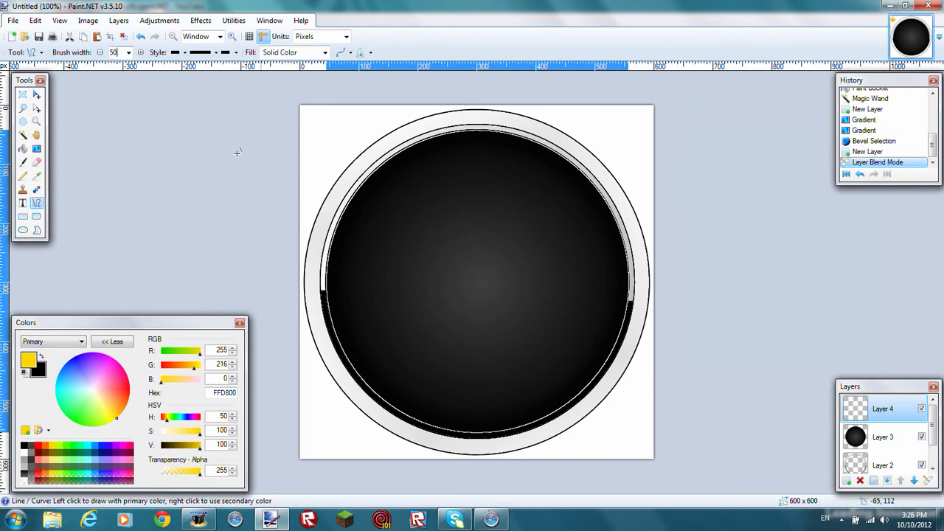
drag(297, 260, 566, 433)
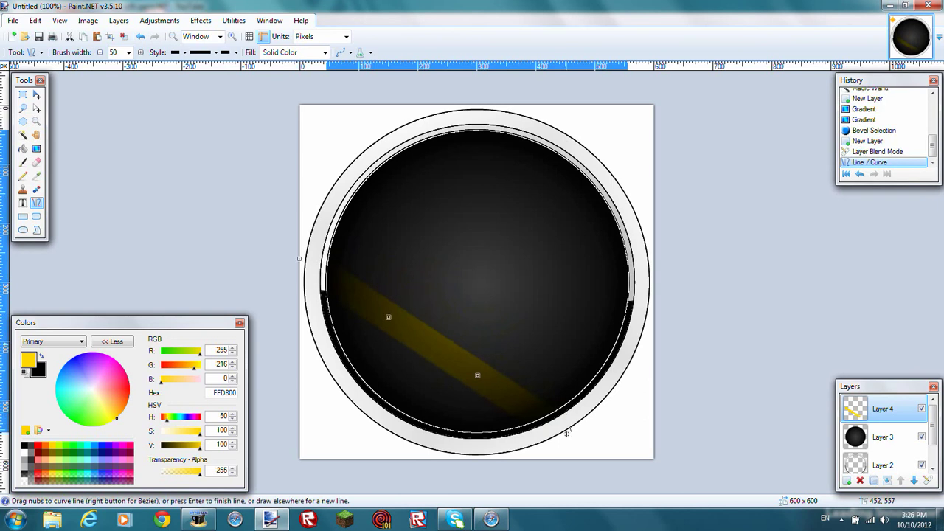
drag(642, 270, 329, 425)
click(140, 36)
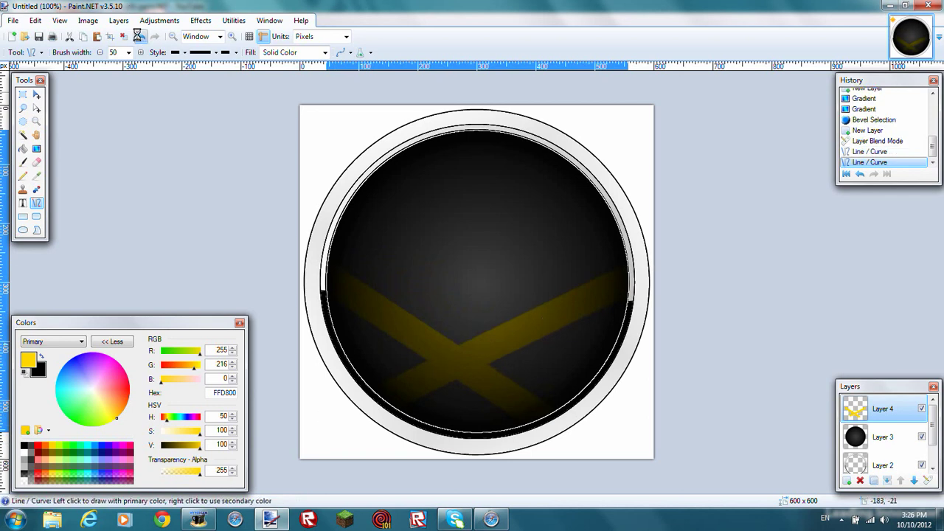
click(140, 36)
Draw two steep diagonal yellow lines that cross in the lower half of the dark circle
drag(298, 199, 579, 449)
drag(626, 198, 321, 469)
drag(331, 470, 356, 484)
Fill the areas beside and below the crossing lines with yellow, leaving a V-shaped upper edge
click(23, 148)
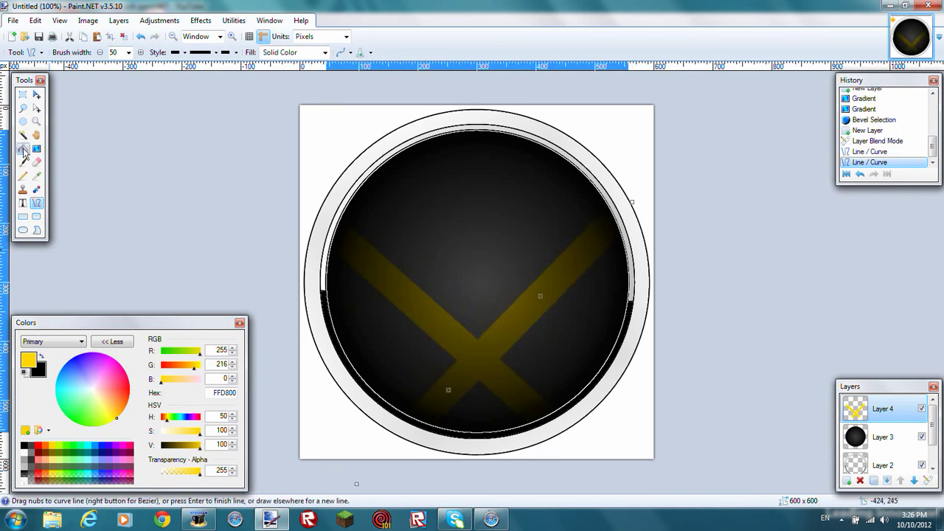
click(413, 345)
click(566, 335)
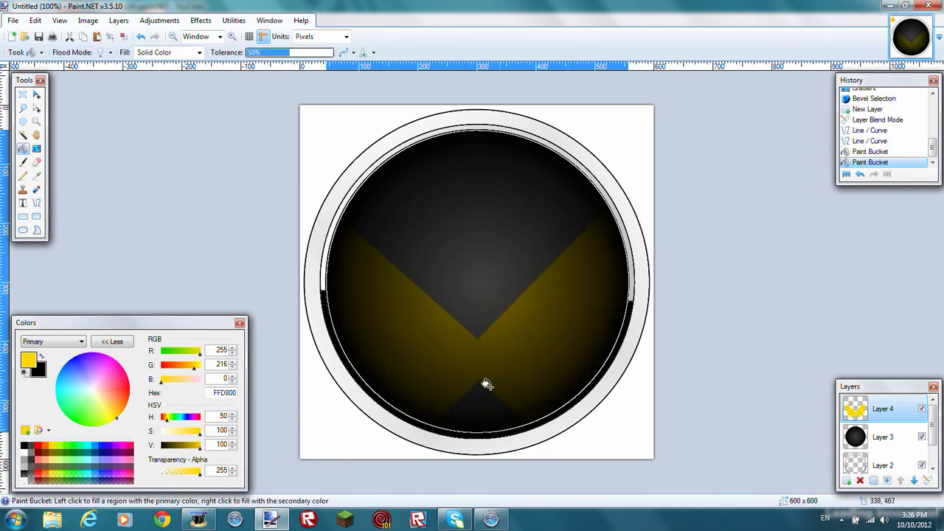
click(467, 404)
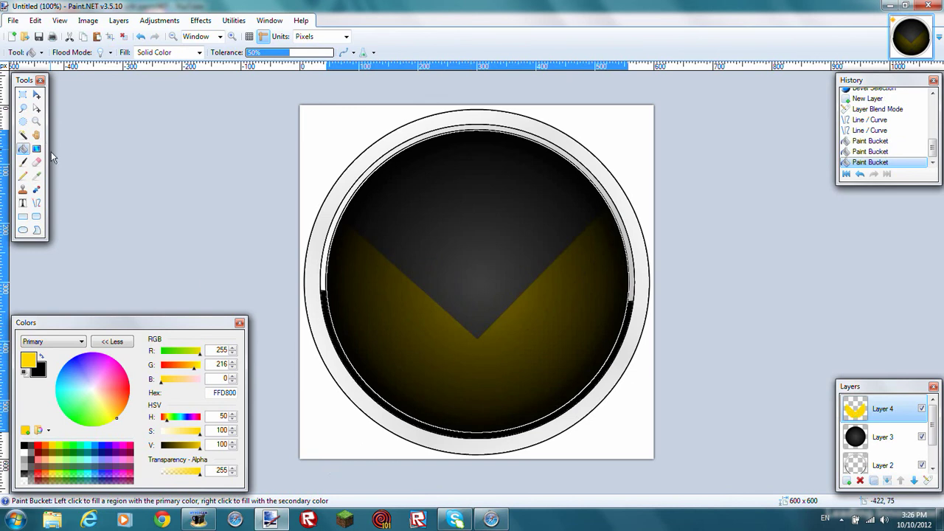
Draw yellow lines along both arms of the V, from the circle's edge to just below its point
click(36, 202)
drag(308, 230, 481, 368)
mouse_move(619, 219)
mouse_down()
mouse_move(516, 376)
mouse_move(487, 377)
mouse_up()
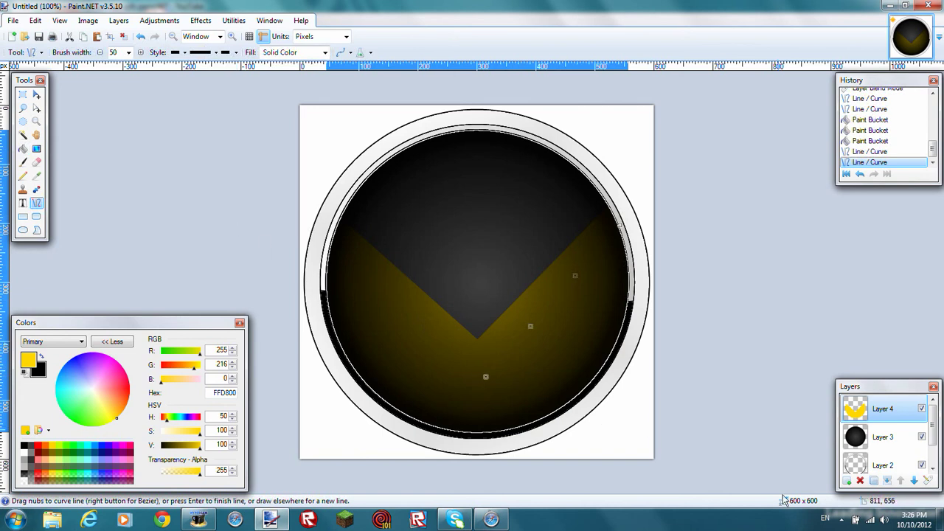
Add a new layer and place the text "EHR" in black near the circle's centre
click(845, 481)
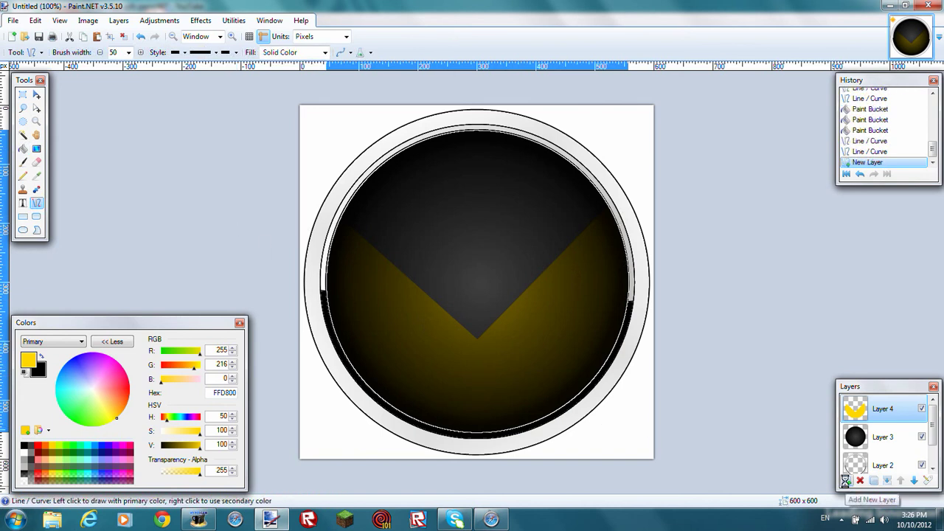
click(23, 202)
click(447, 275)
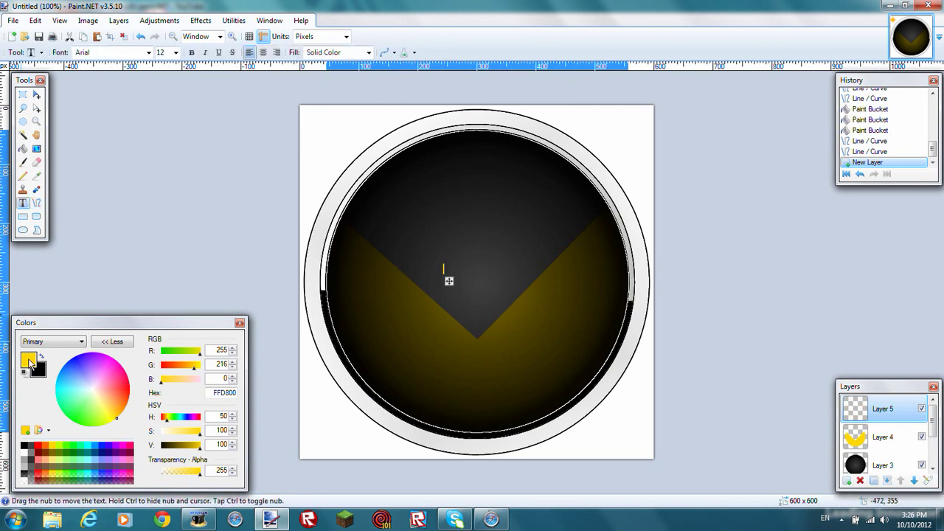
click(24, 446)
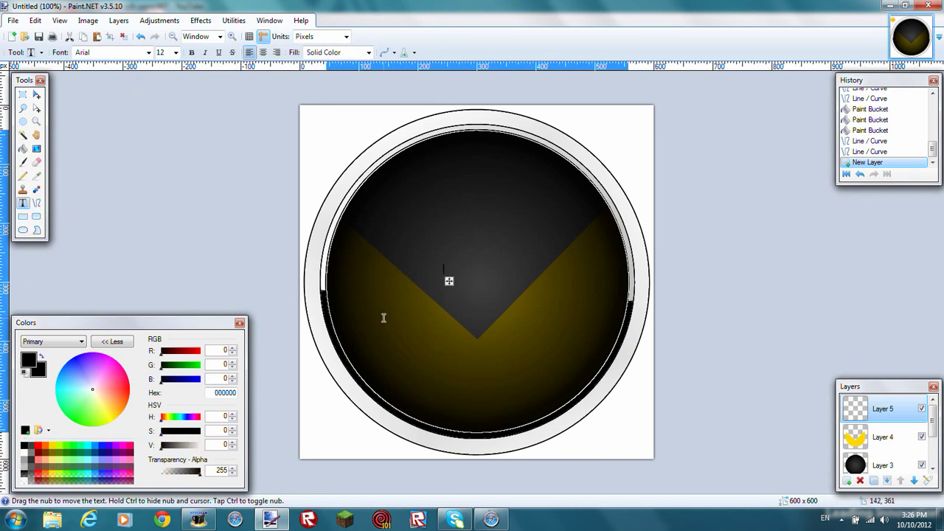
text(EHR)
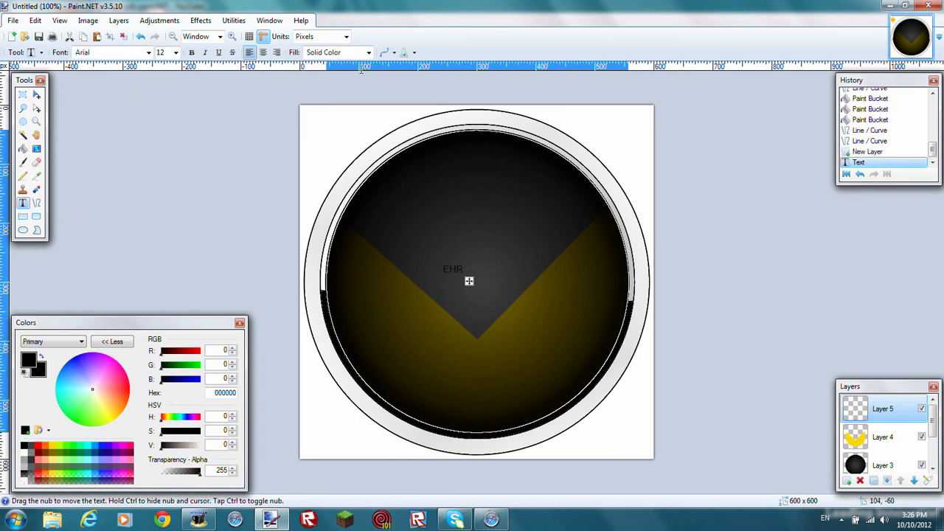
Set the text to the Venus Rising font at size 72 and centre it over the V
click(149, 53)
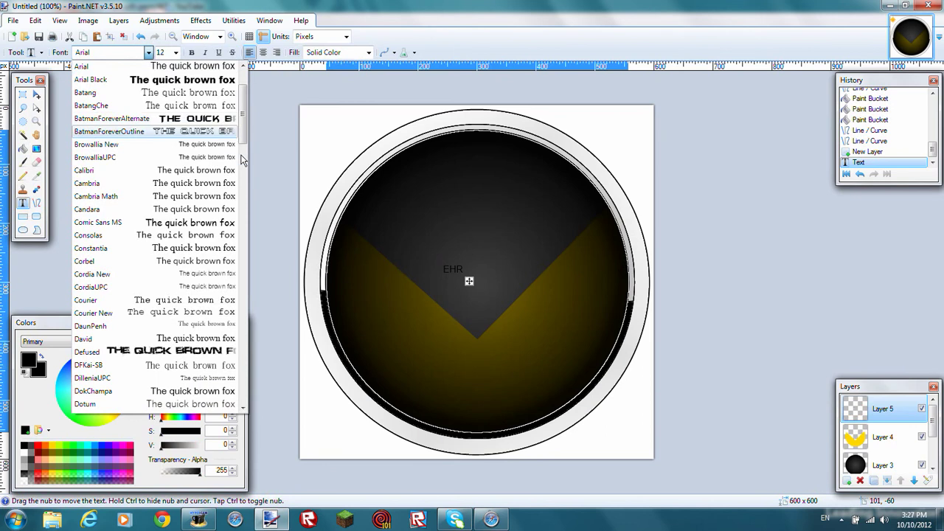
drag(241, 130, 226, 397)
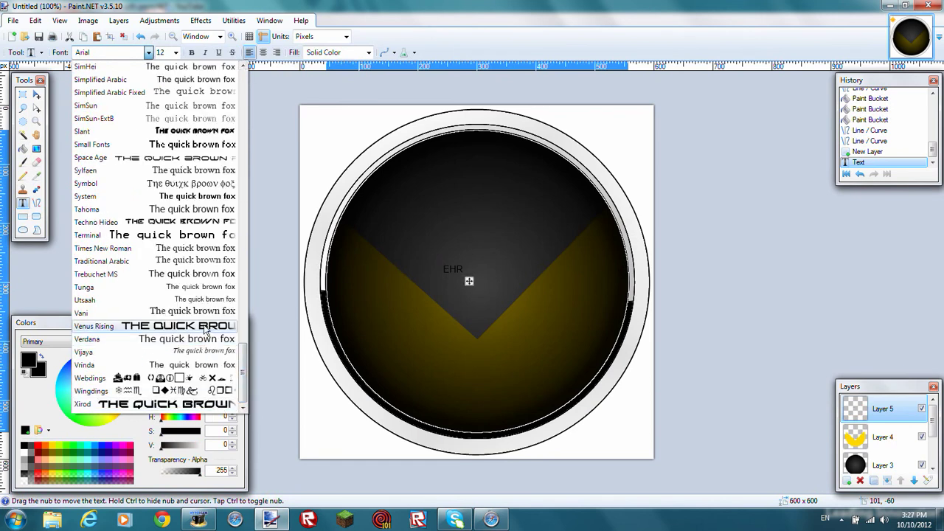
click(207, 326)
click(175, 52)
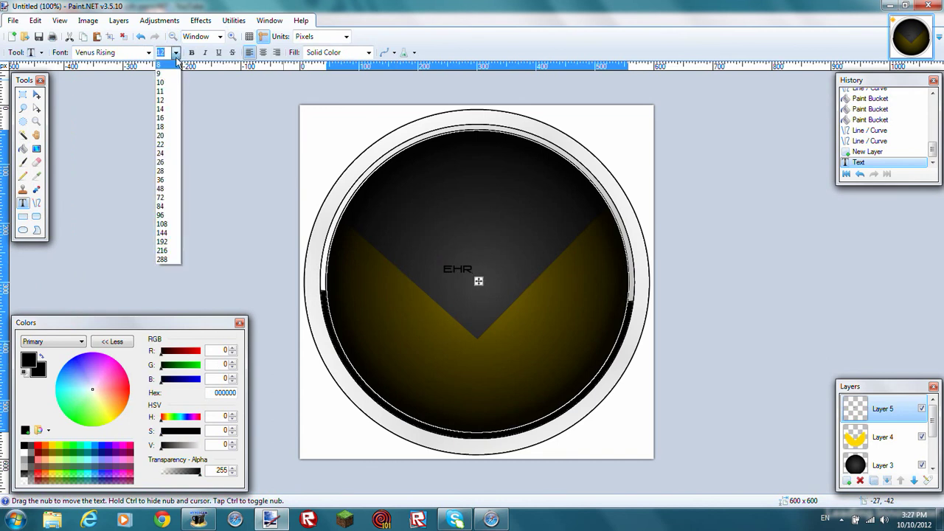
key(Escape)
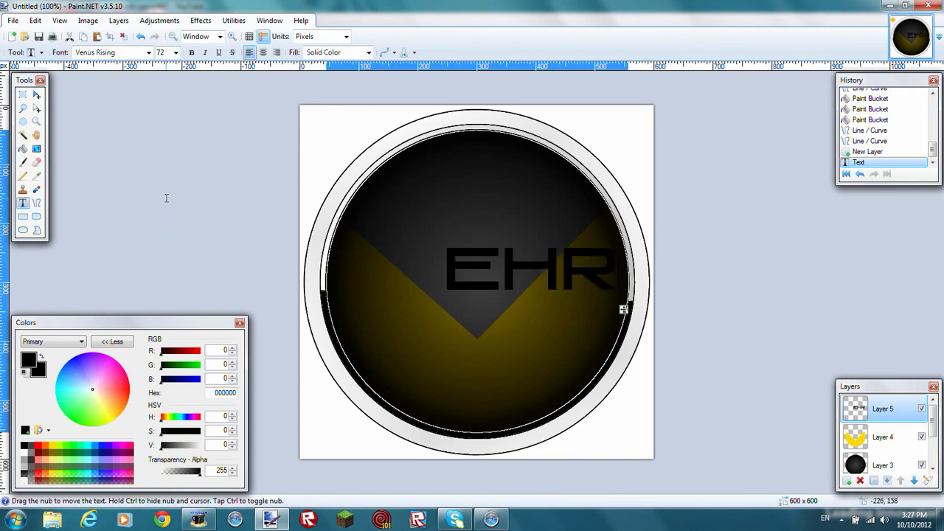
drag(623, 305, 564, 326)
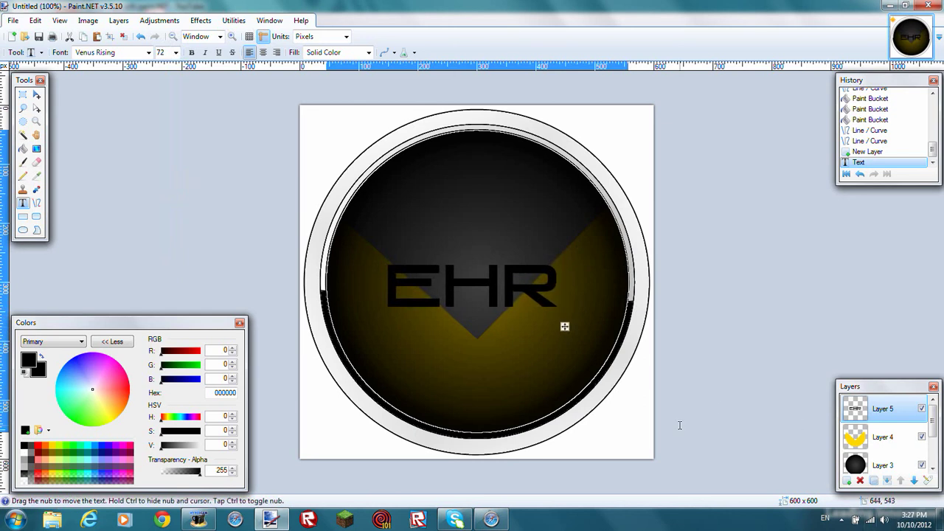
Change the text to "EHS" and set its font size to 75
click(177, 53)
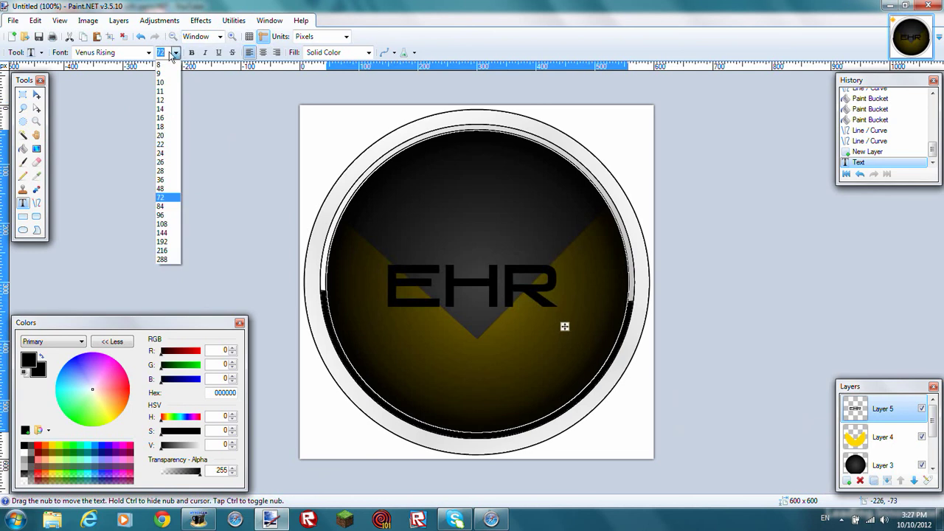
click(165, 52)
key(BackSpace)
text(S)
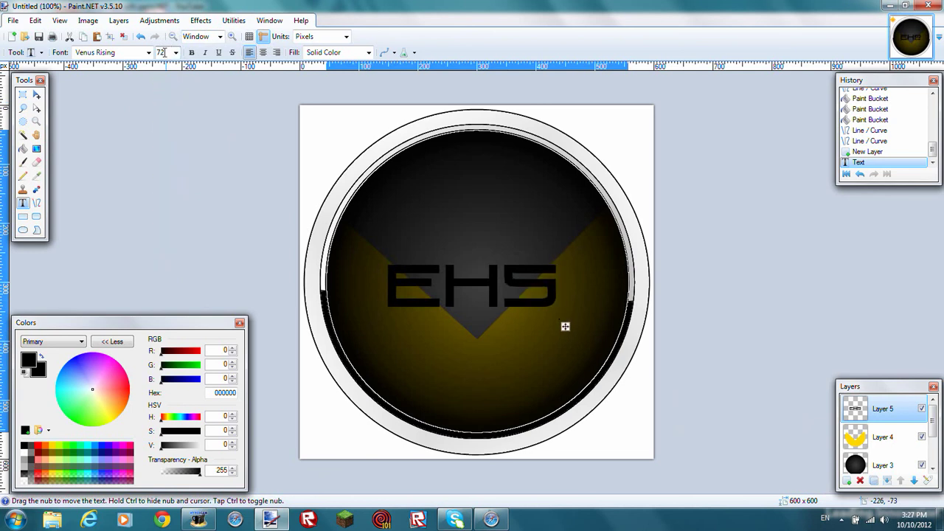
double_click(165, 52)
text(75)
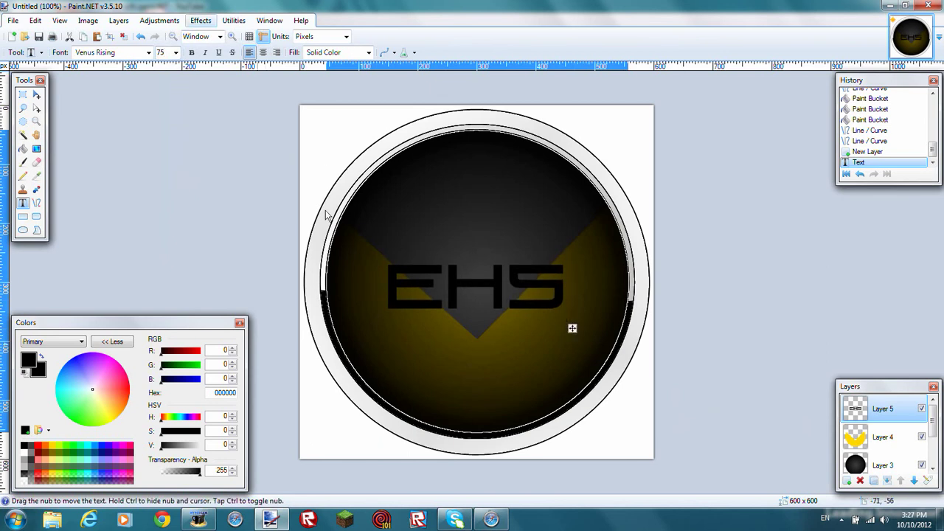
Apply an orange drop shadow to the EHS text with widening radius 5, blur radius 2 and opacity 255
click(200, 19)
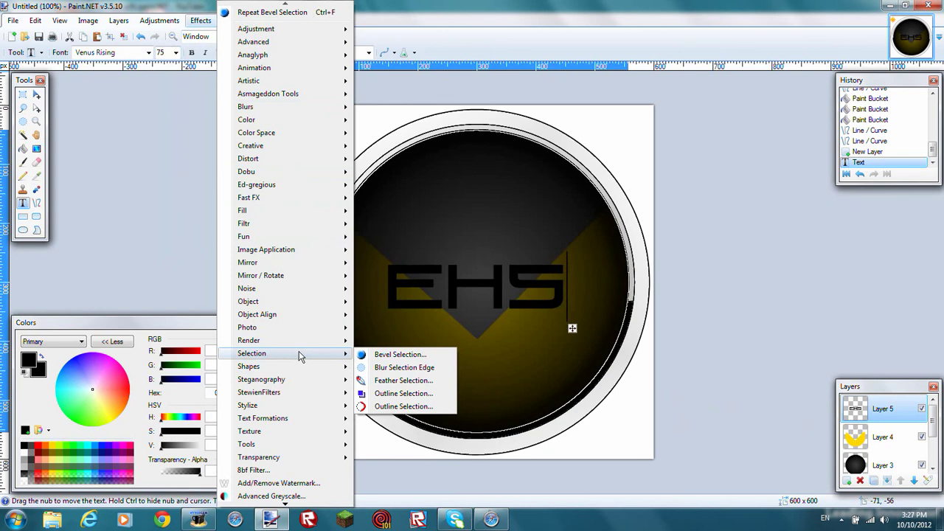
mouse_move(269, 304)
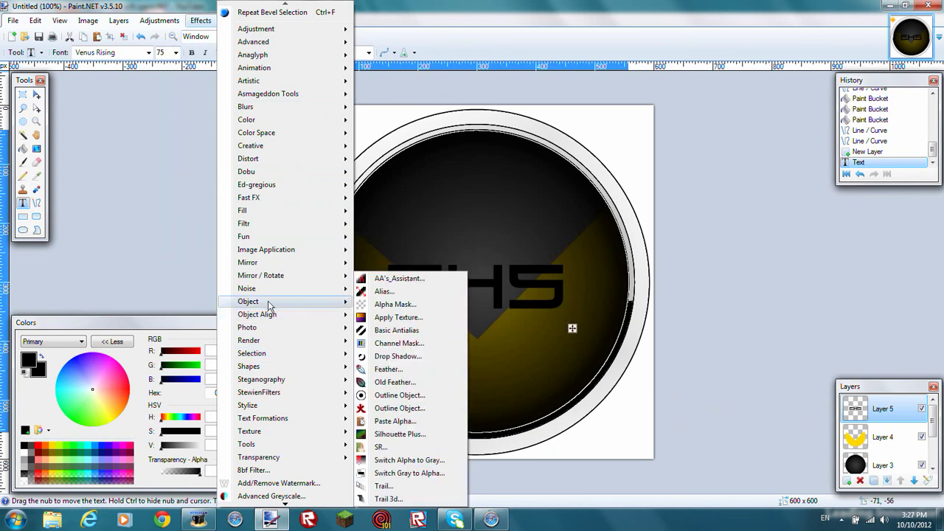
click(362, 354)
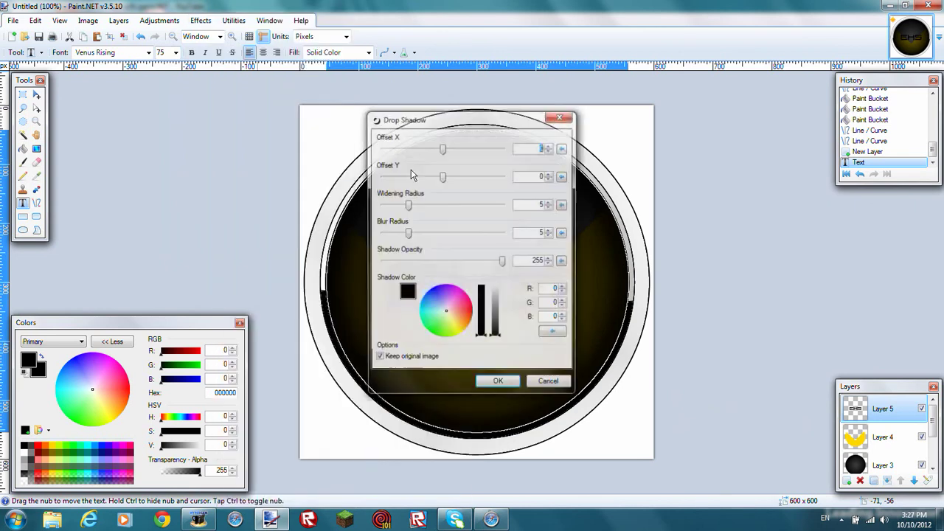
drag(390, 124, 660, 191)
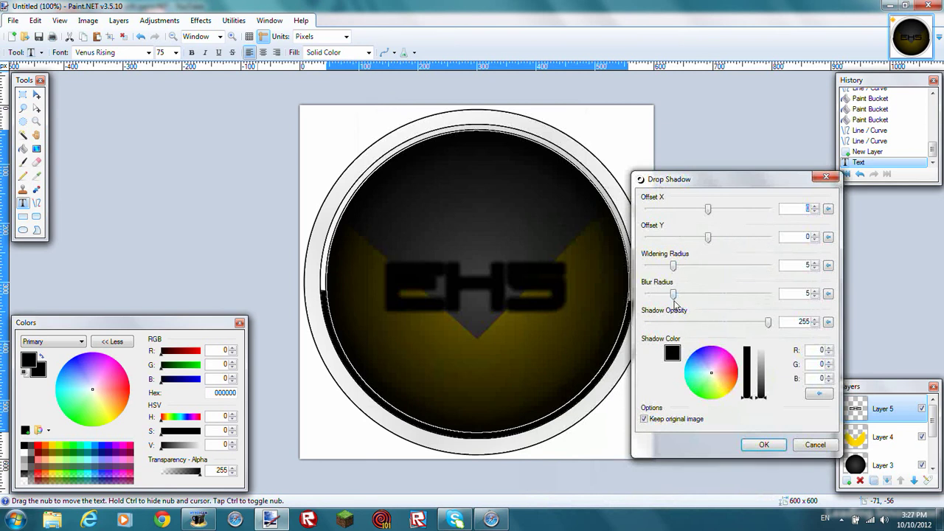
drag(672, 294, 658, 295)
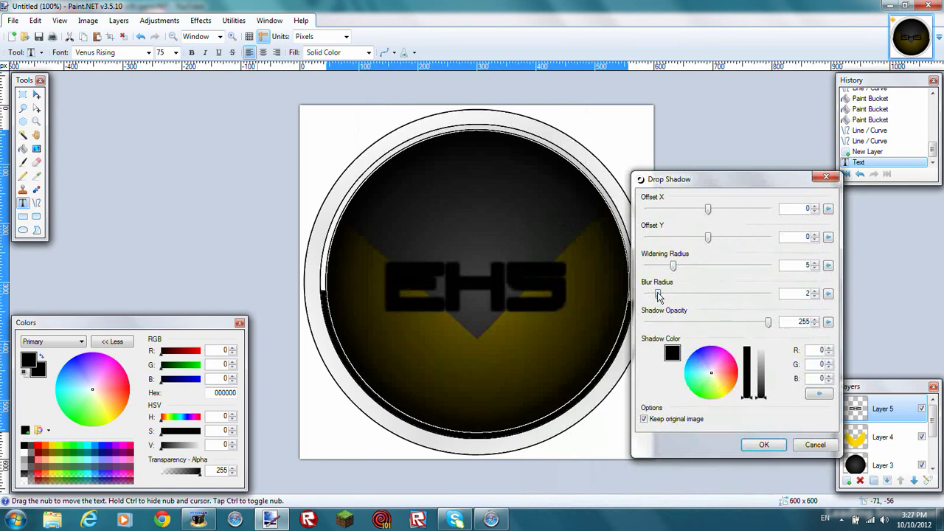
click(735, 385)
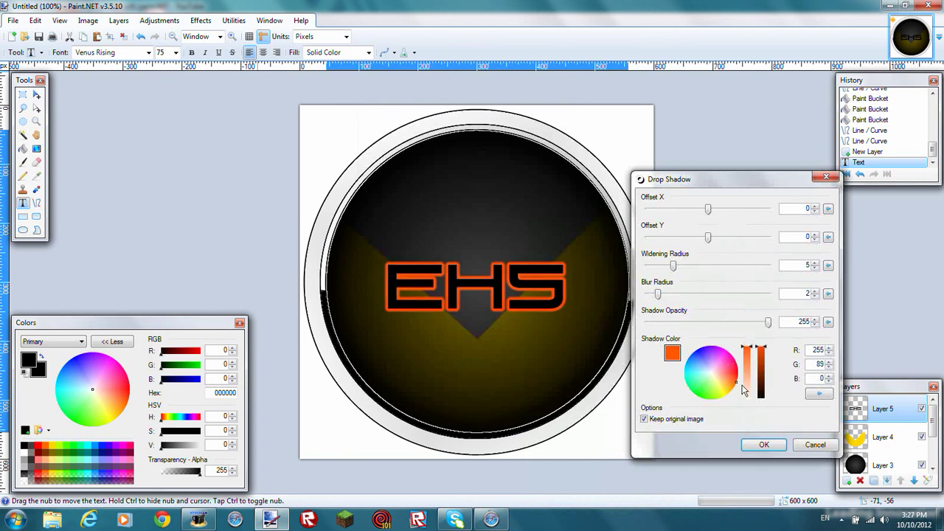
click(763, 445)
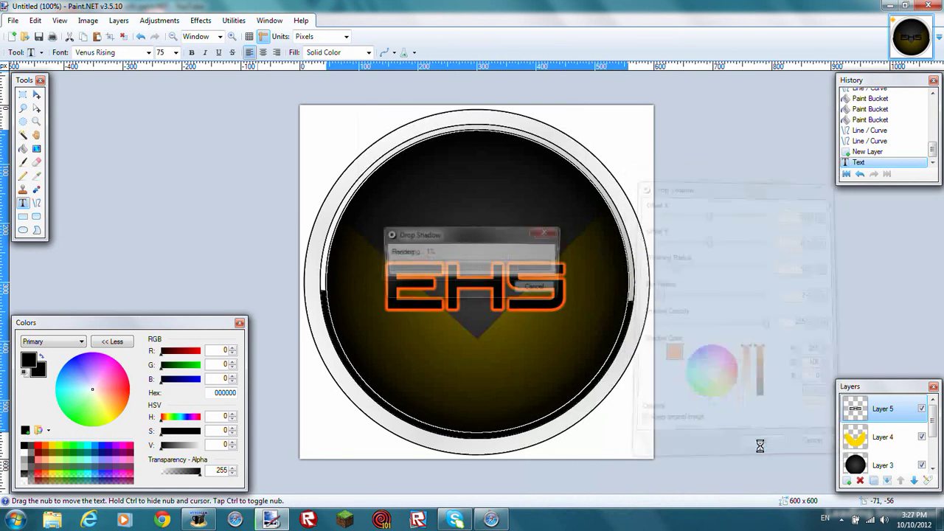
Try the Overlay blend mode on the EHS text layer, but settle on Multiply at opacity 255
click(927, 481)
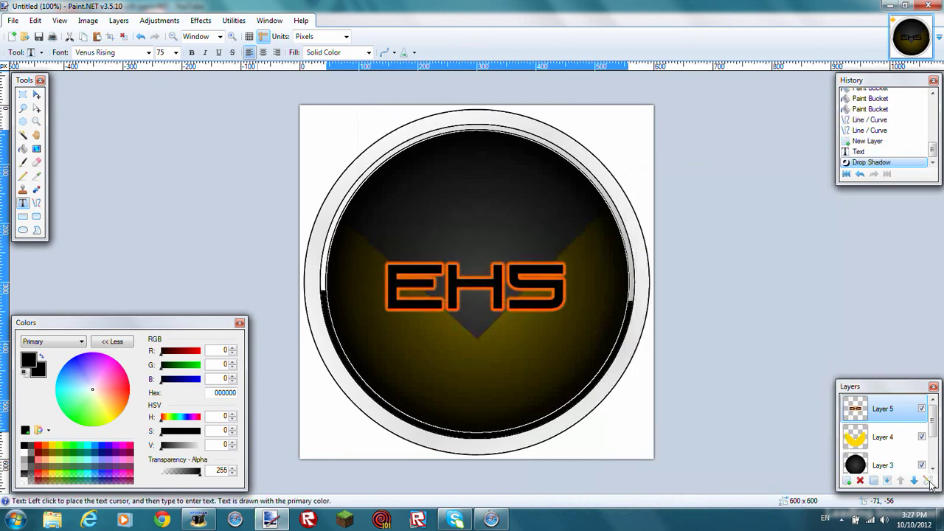
click(463, 263)
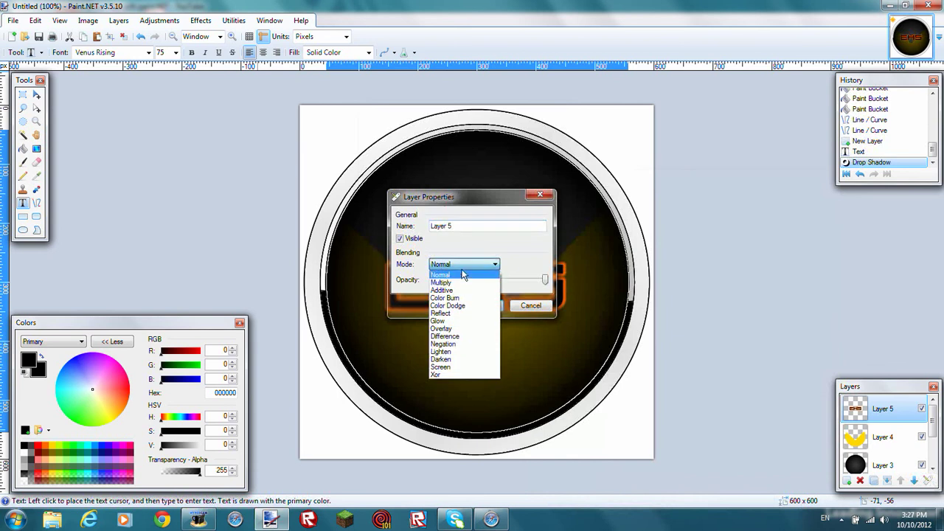
click(463, 284)
drag(442, 206, 700, 211)
click(734, 269)
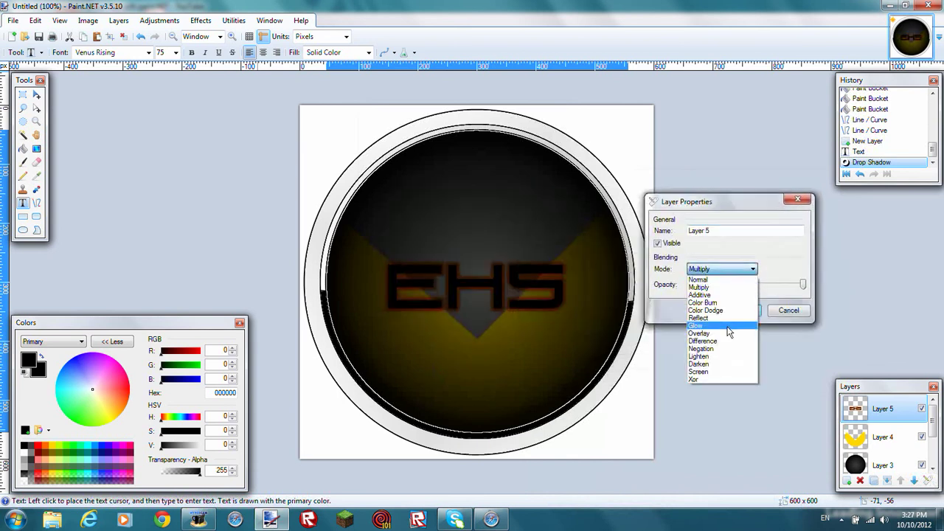
click(728, 334)
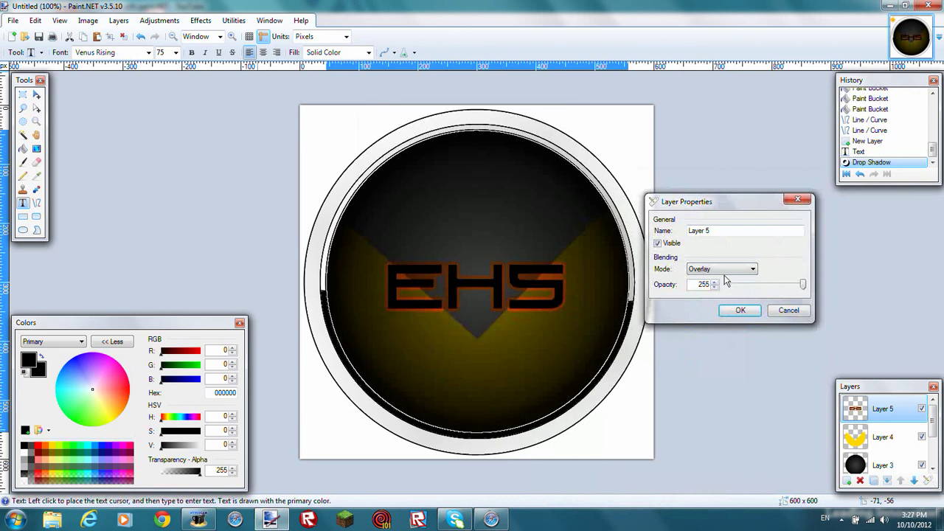
click(724, 270)
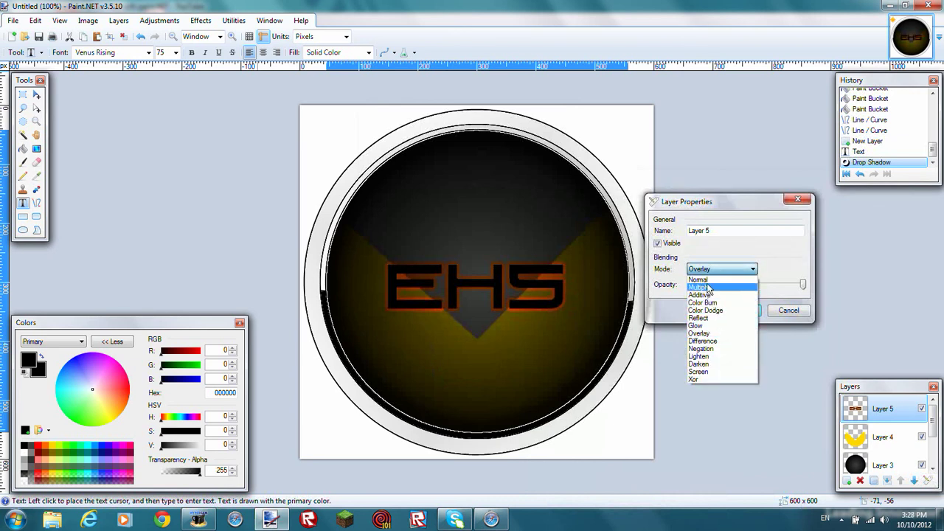
click(708, 288)
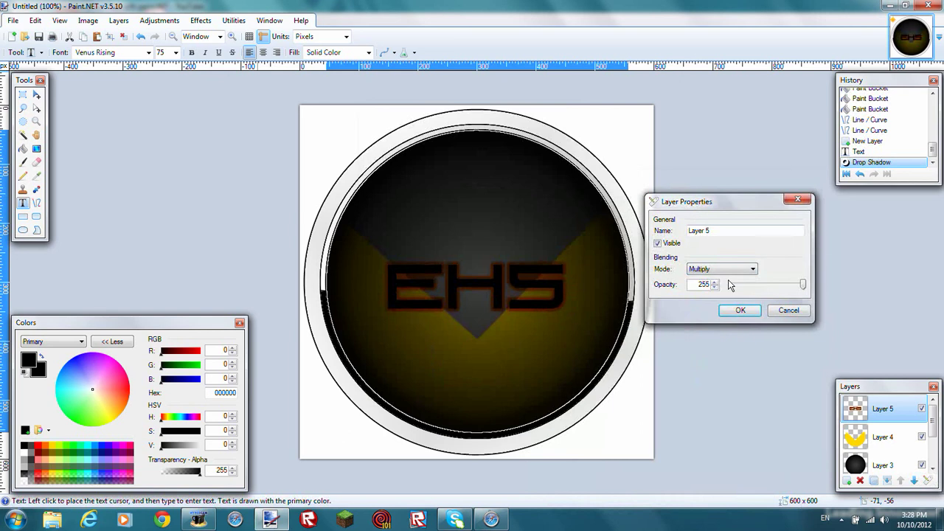
click(739, 310)
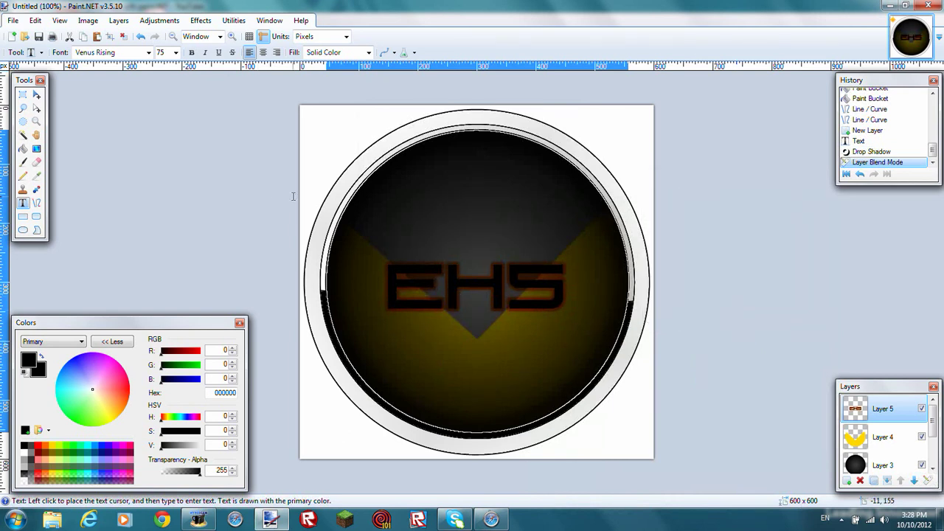
Enlarge the EHS text layer to 1.24x with Rotate / Zoom and shift it to an X pan of -0.016
click(118, 20)
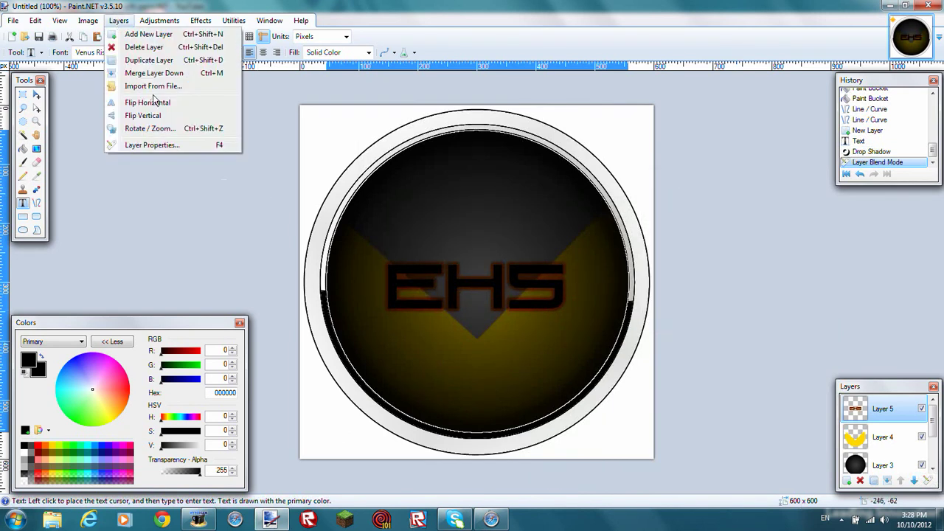
click(151, 128)
drag(448, 147, 745, 191)
drag(844, 250, 844, 250)
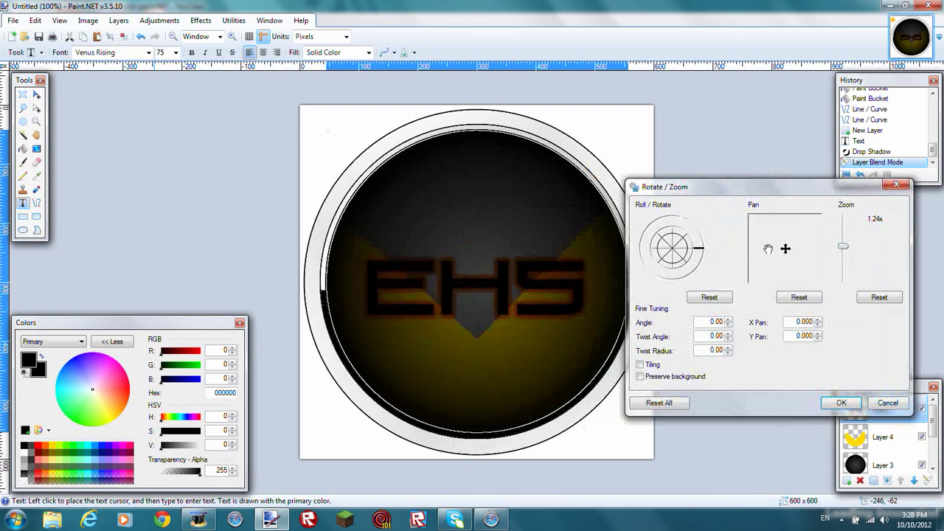
drag(784, 249, 785, 249)
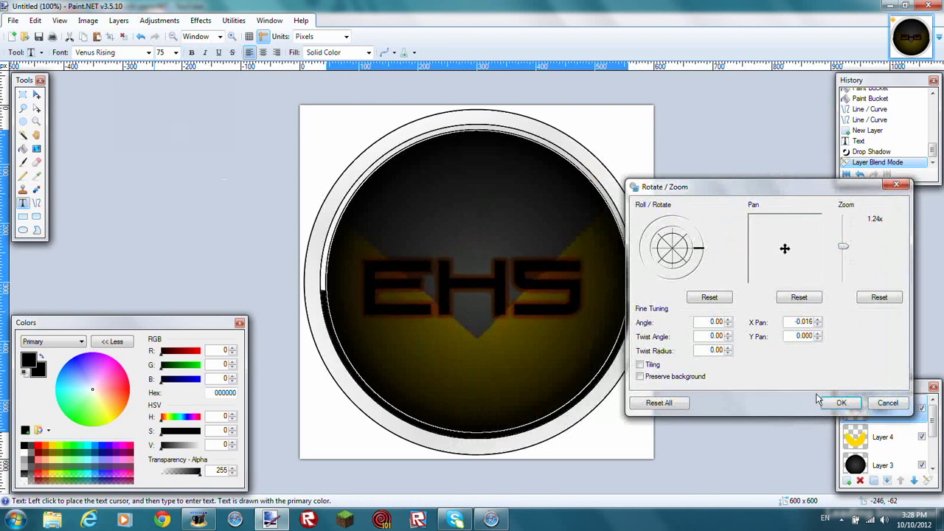
click(840, 402)
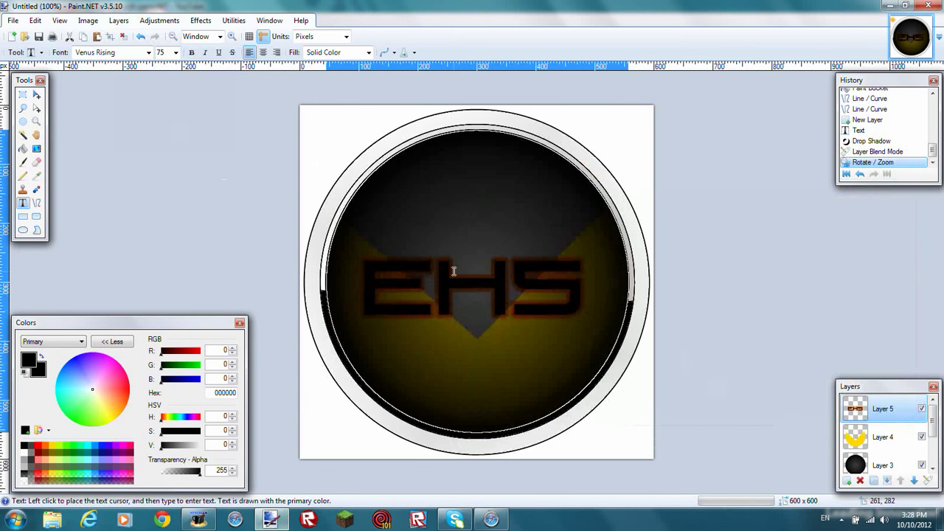
Select the entire canvas with a rectangular selection and activate the Paint Bucket tool
click(22, 95)
drag(297, 103, 489, 280)
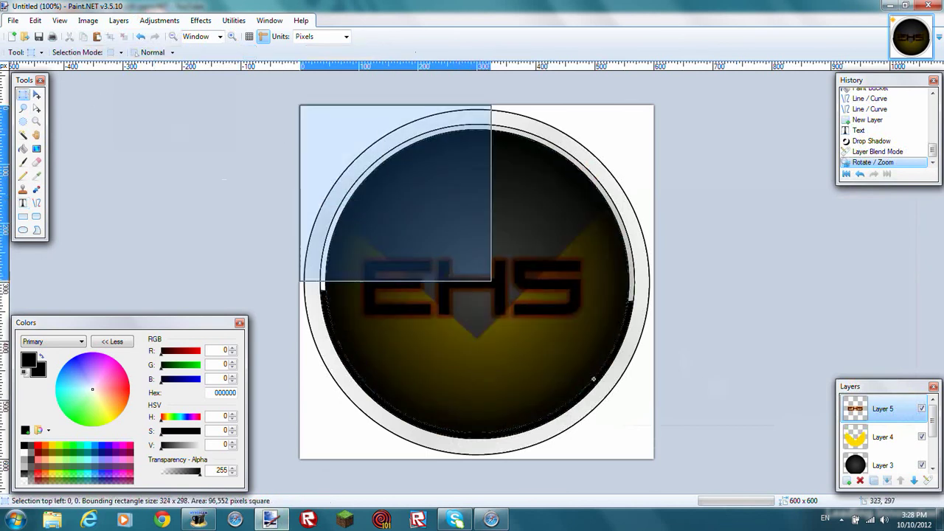
drag(592, 379, 655, 460)
click(23, 149)
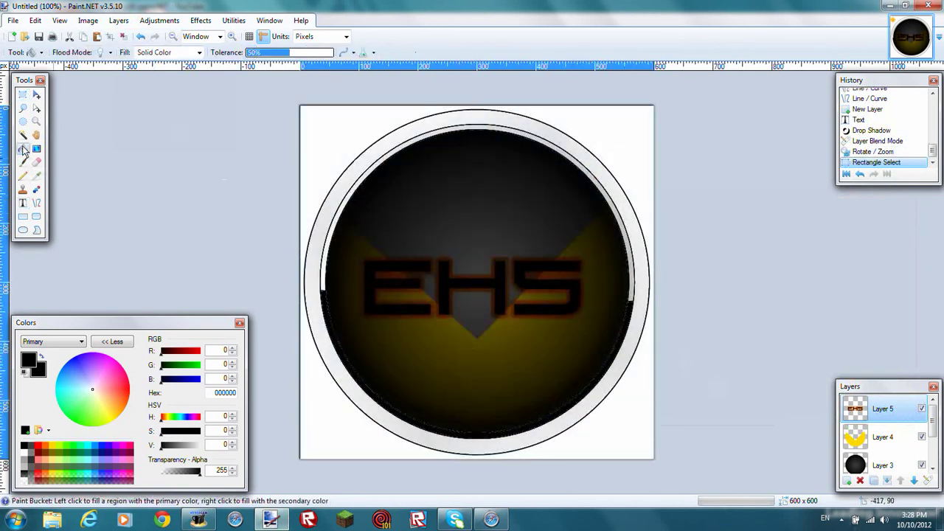